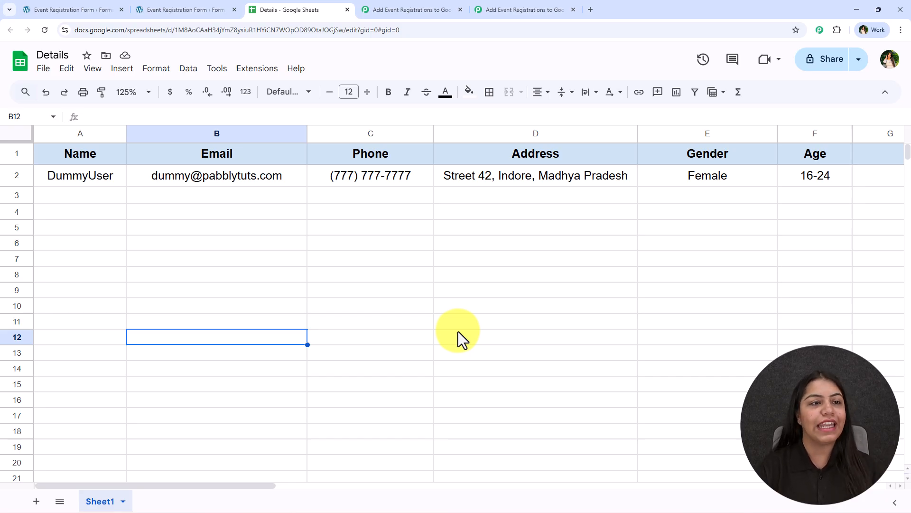
Fill in the event registration form's contact details from a saved profile and continue to the Event Details page.
left_click(183, 9)
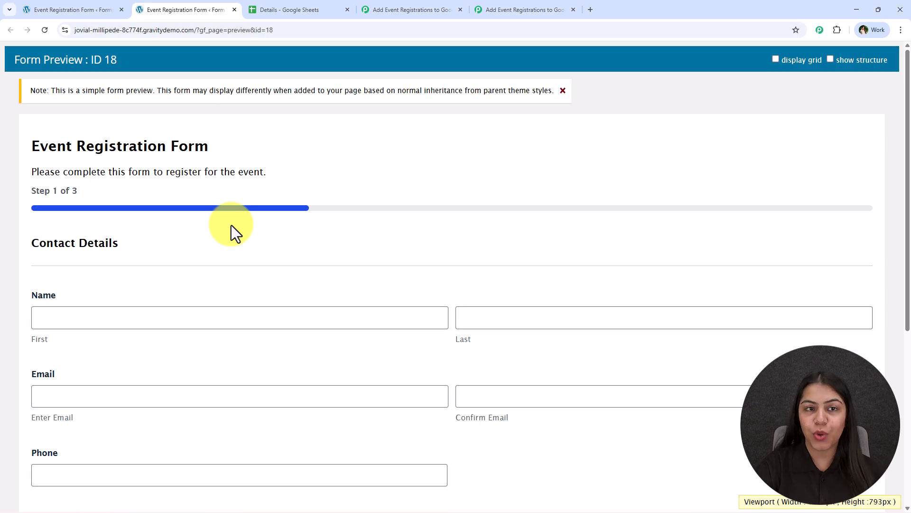
left_click(285, 9)
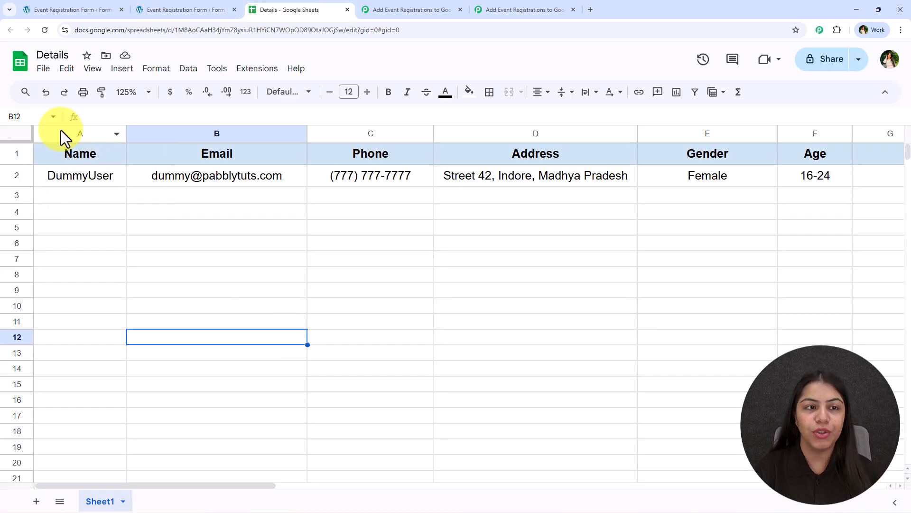
left_click(173, 8)
scroll(238, 203, "down", 3)
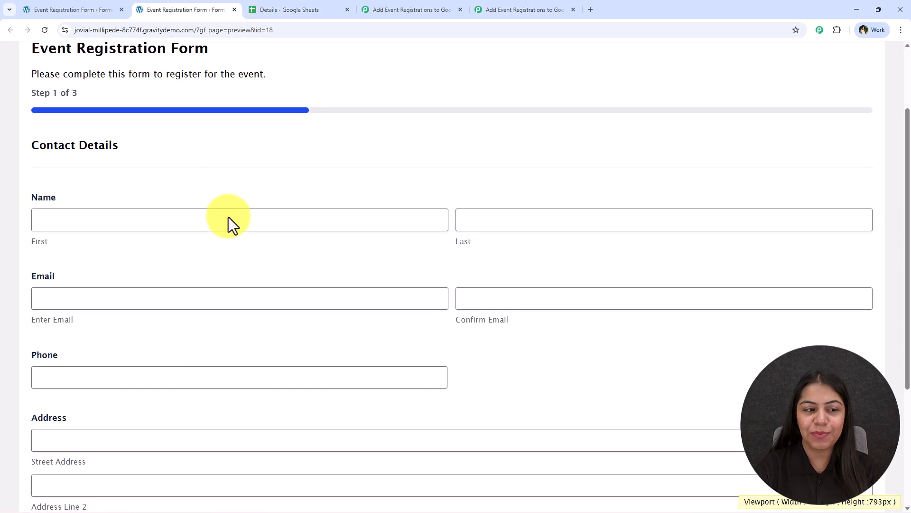
left_click(240, 174)
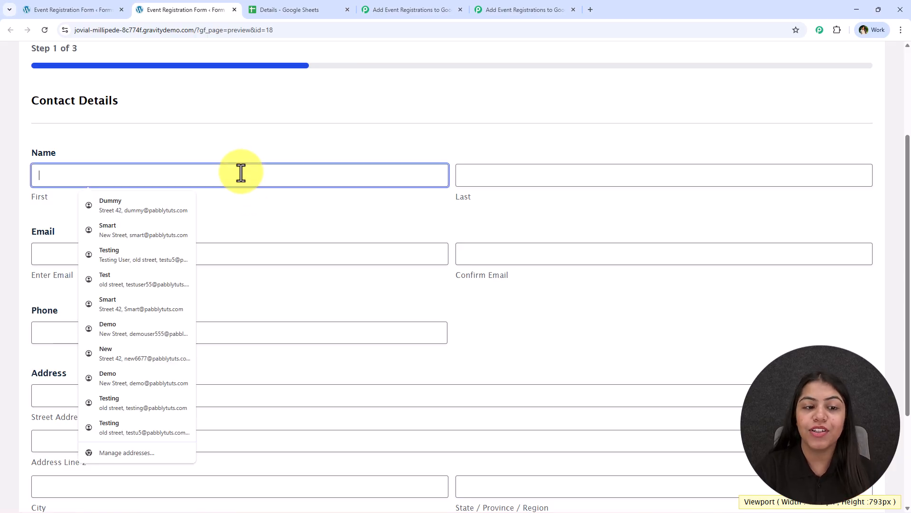
left_click(130, 348)
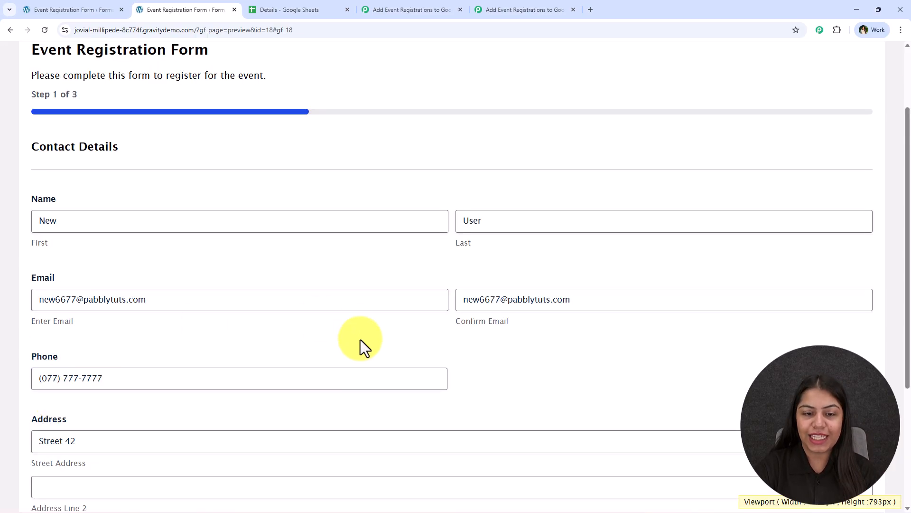
scroll(224, 239, "down", 3)
scroll(63, 456, "down", 1)
left_click(61, 447)
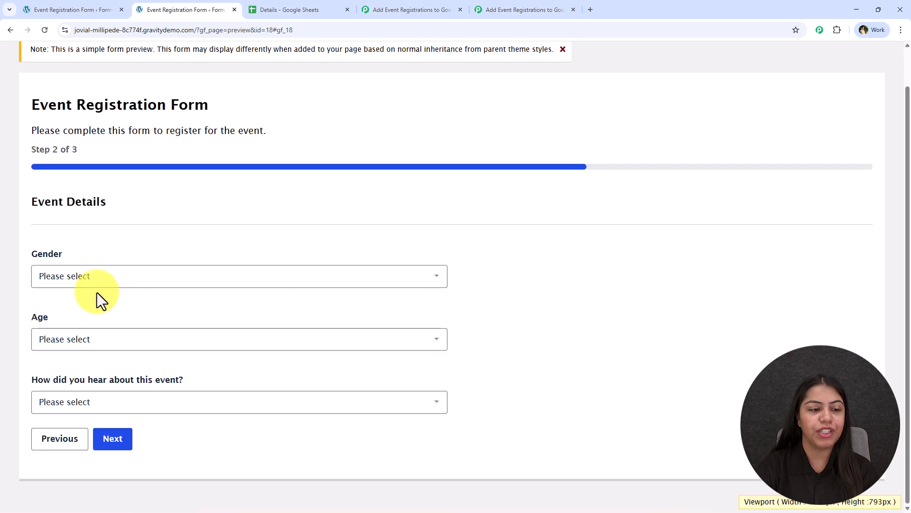
Set Gender to Male, Age to 16-24 and the event source to Google, and submit the registration form.
left_click(93, 284)
left_click(48, 309)
left_click(67, 340)
left_click(56, 373)
left_click(55, 400)
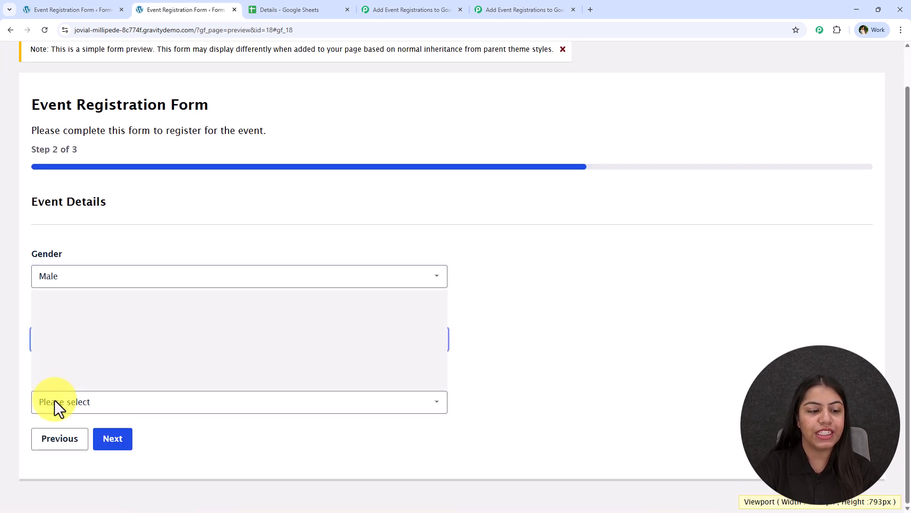
left_click(61, 325)
left_click(112, 436)
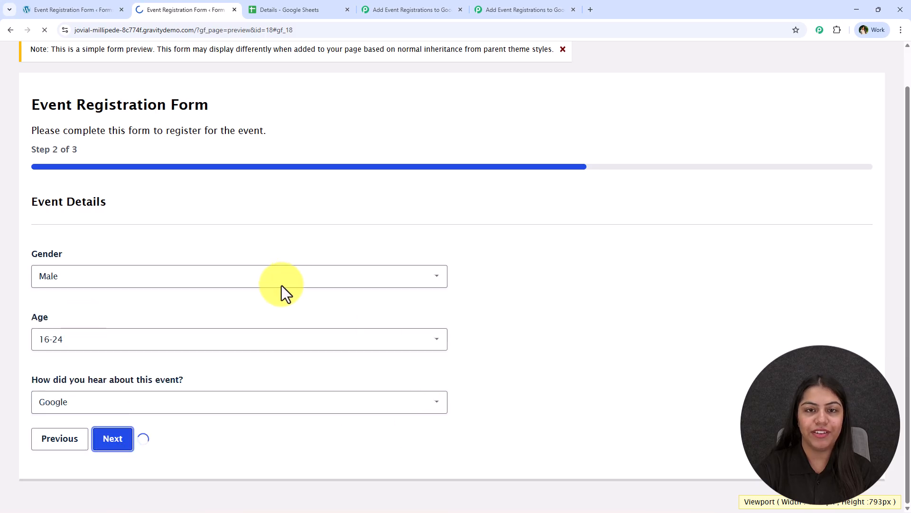
left_click(113, 412)
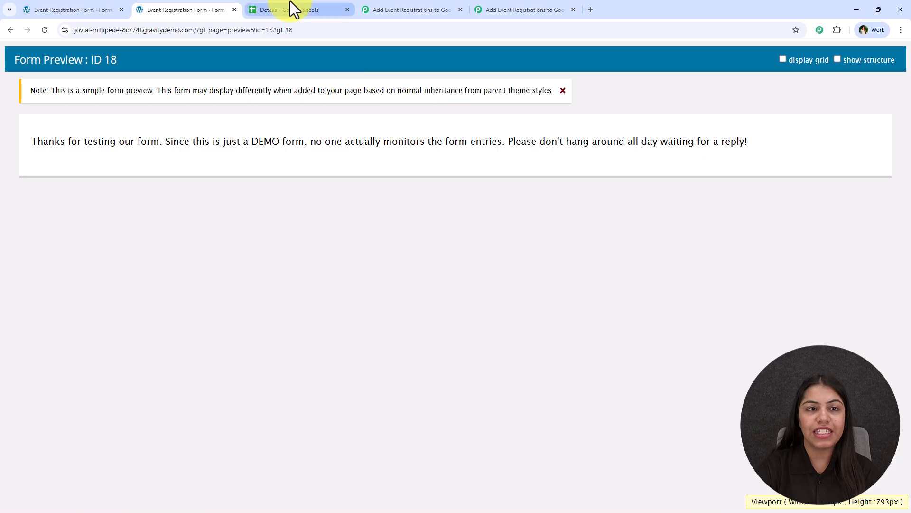
Check the Details spreadsheet for the new registration, and view the finished Gravity Forms to Google Sheets workflow and the empty one.
left_click(290, 3)
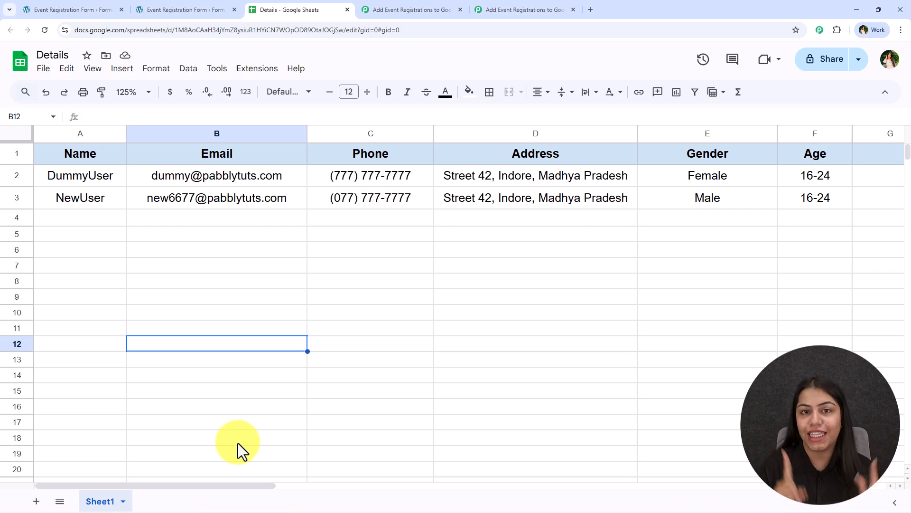
left_click(378, 8)
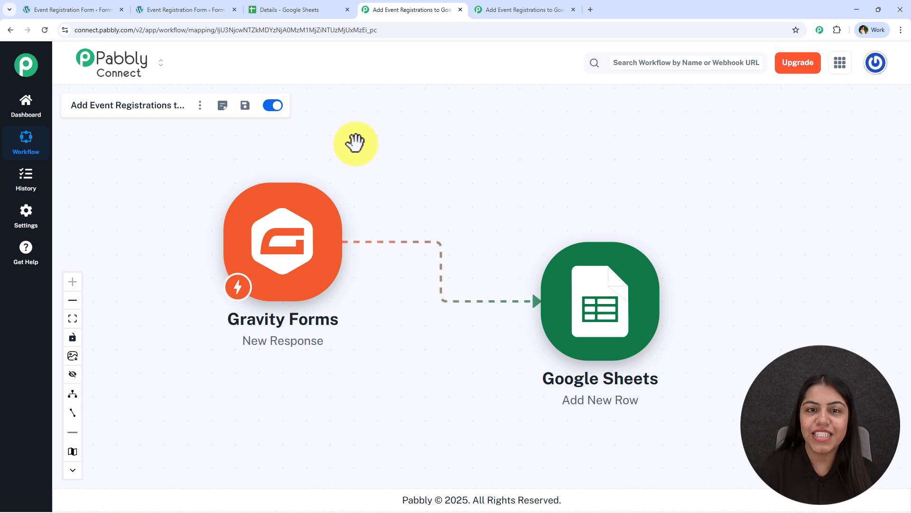
left_click(591, 9)
left_click(565, 10)
left_click(686, 9)
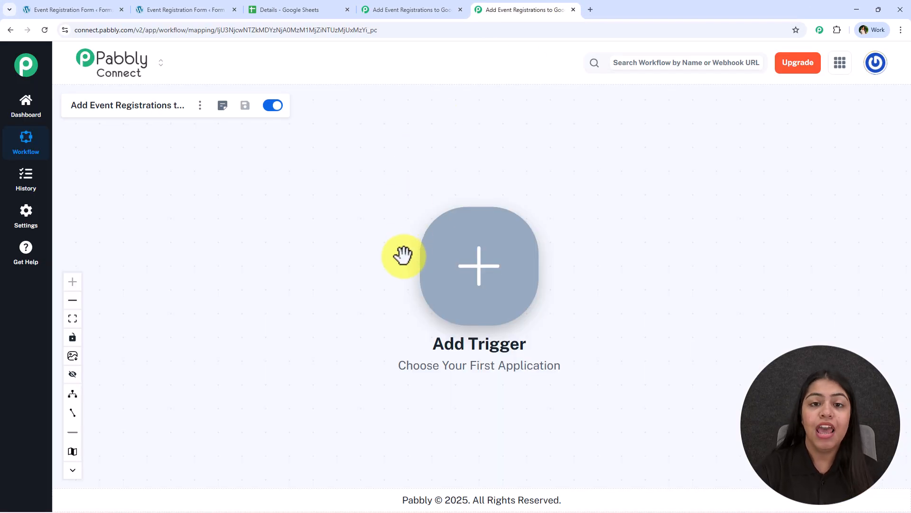
Visit pabbly.com/connect in a new tab and return to the empty workflow.
left_click(590, 8)
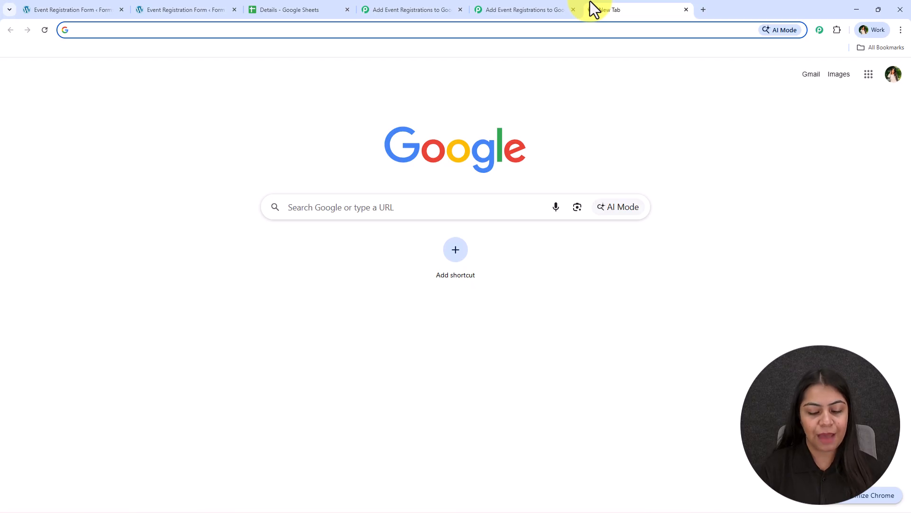
type("pabbly.com/")
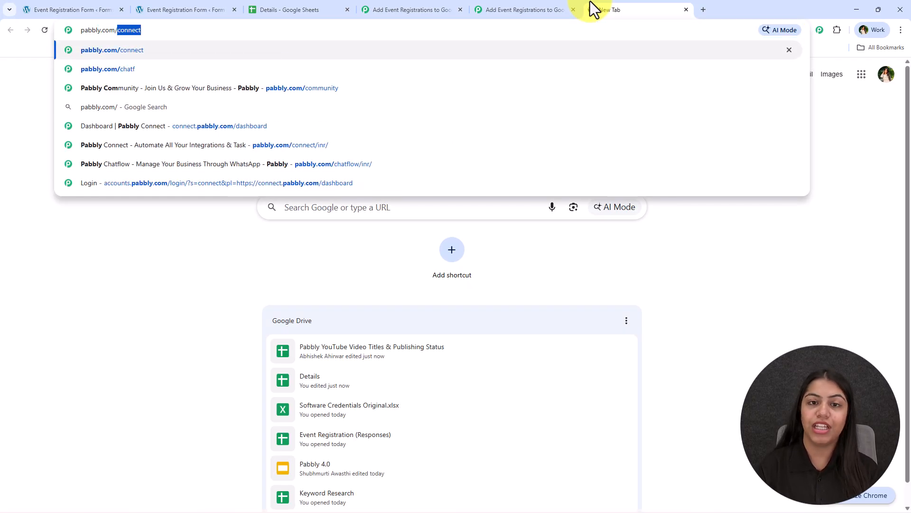
key("Return")
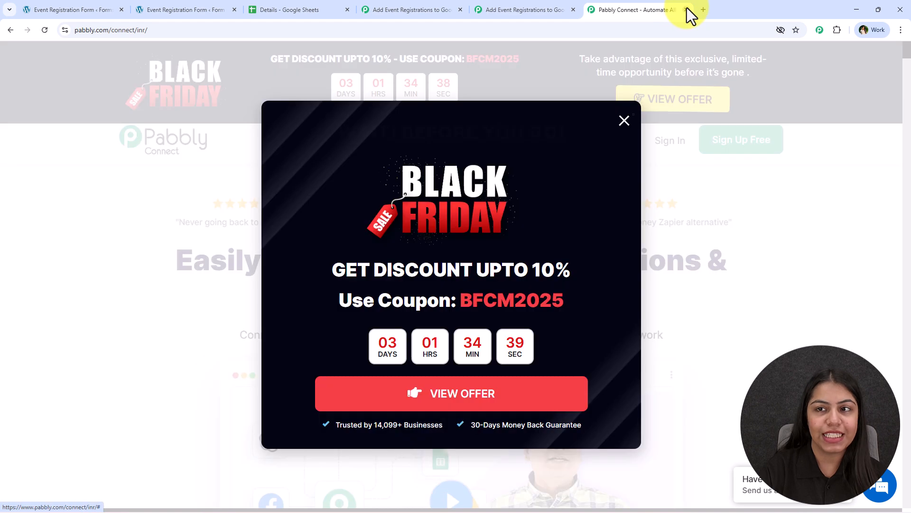
left_click(686, 10)
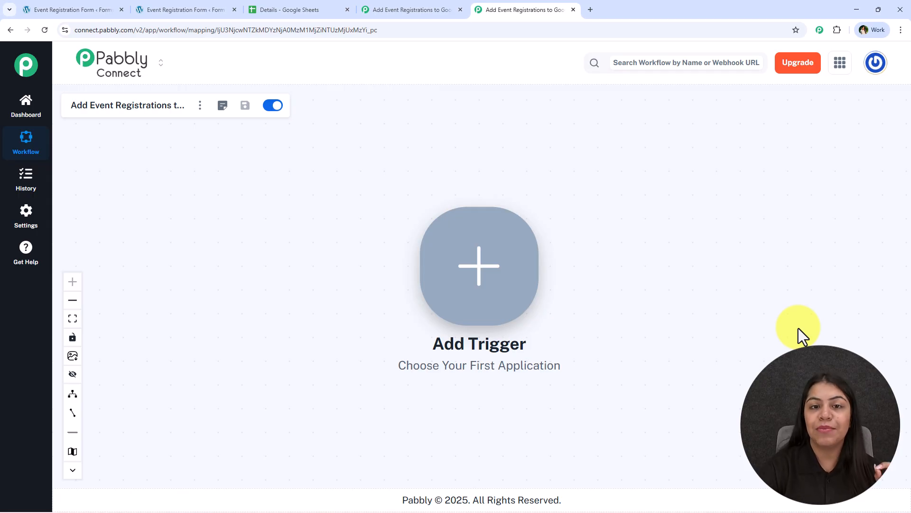
Set up Gravity Forms with the New Response event as the workflow's trigger, connect it and copy its webhook URL.
left_click_drag(720, 338, 540, 311)
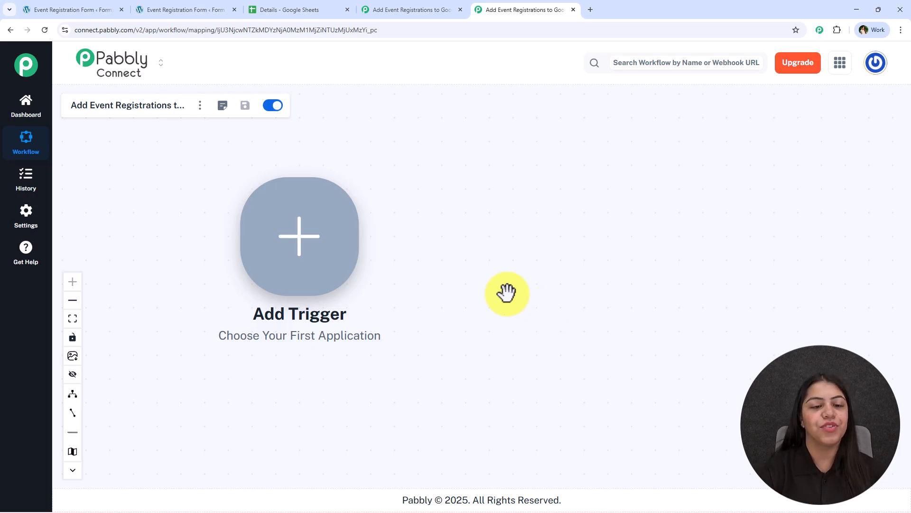
left_click(324, 262)
type("G")
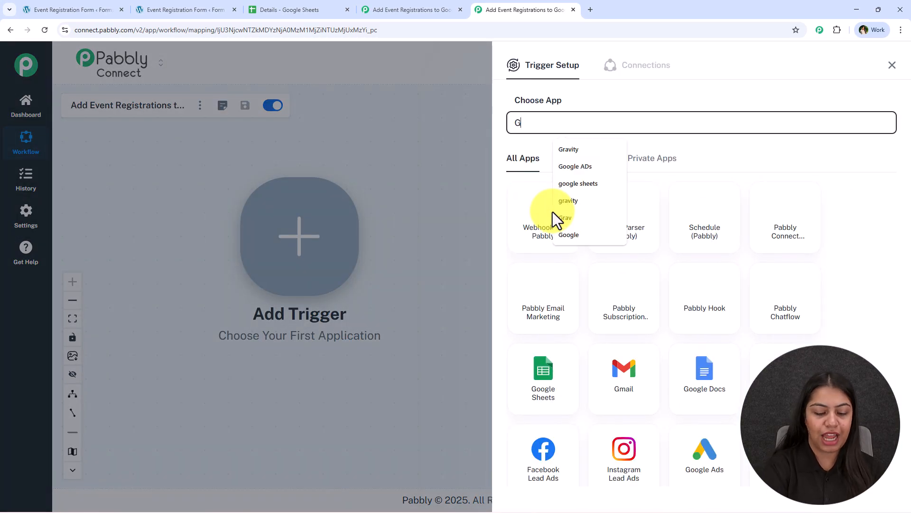
type("ravity Forms")
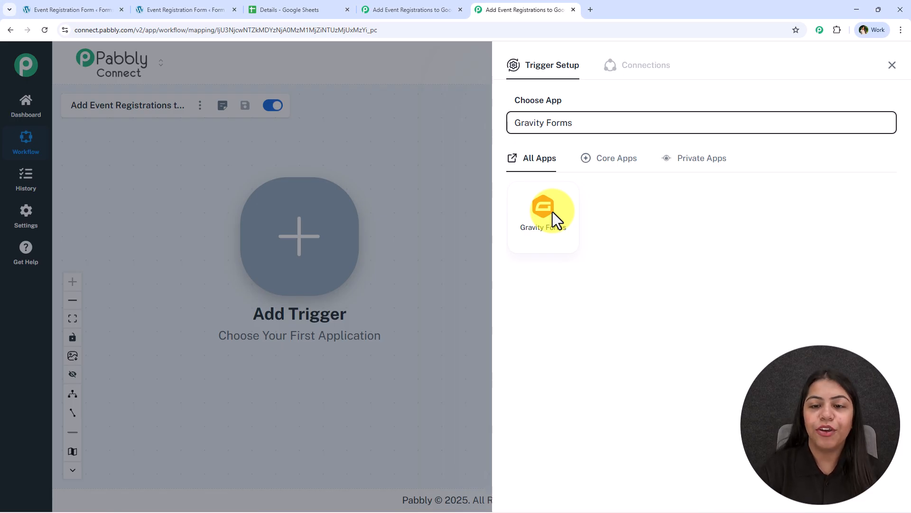
left_click(566, 204)
left_click(561, 179)
left_click(551, 201)
left_click(544, 213)
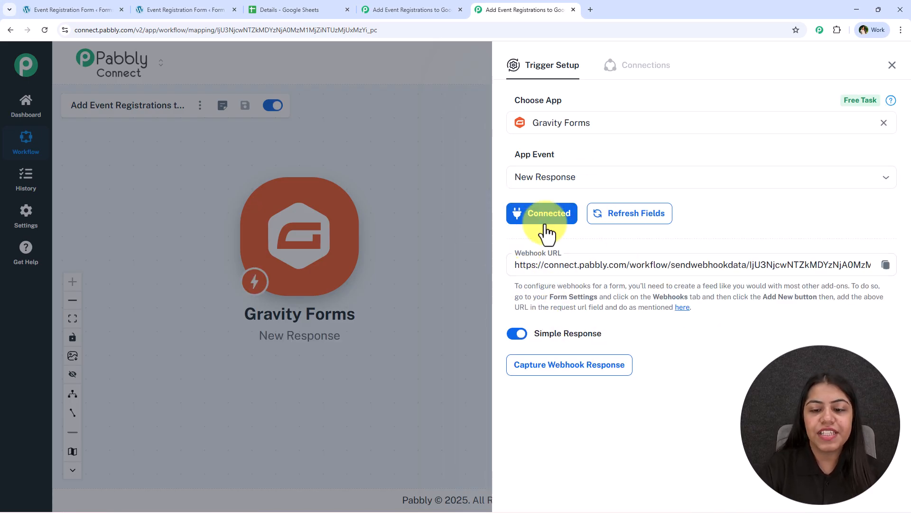
left_click(892, 265)
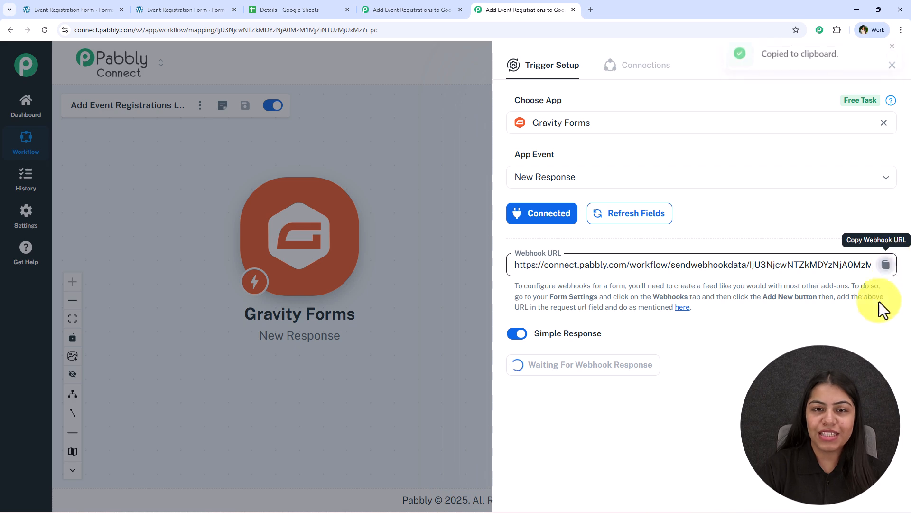
left_click(893, 266)
In the WordPress admin, search the installed plugins for "webhook".
left_click(76, 9)
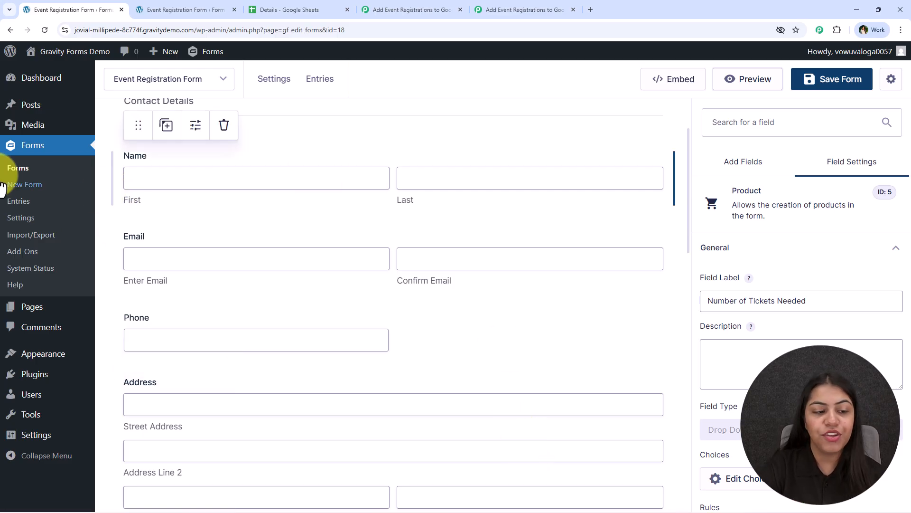
left_click(39, 379)
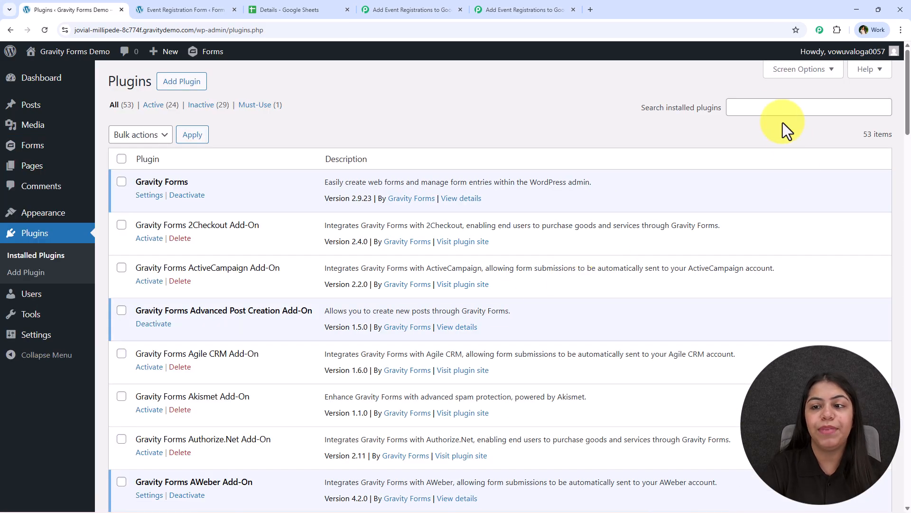
left_click(773, 108)
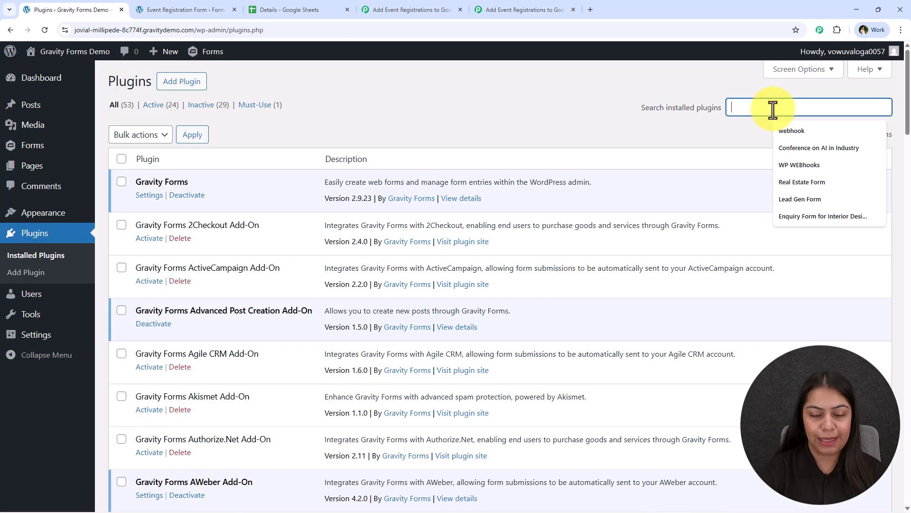
left_click(778, 129)
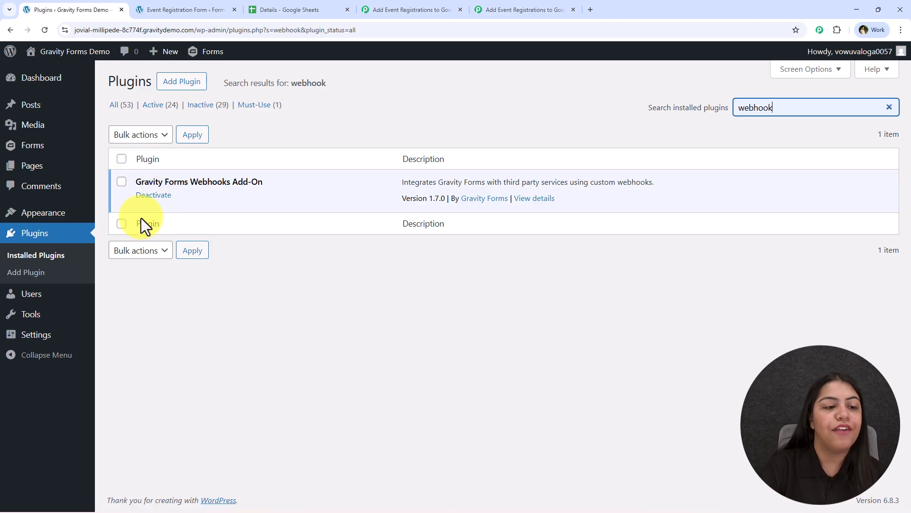
Open the Webhooks settings of the Event Registration Form and add a new webhook feed.
left_click(42, 148)
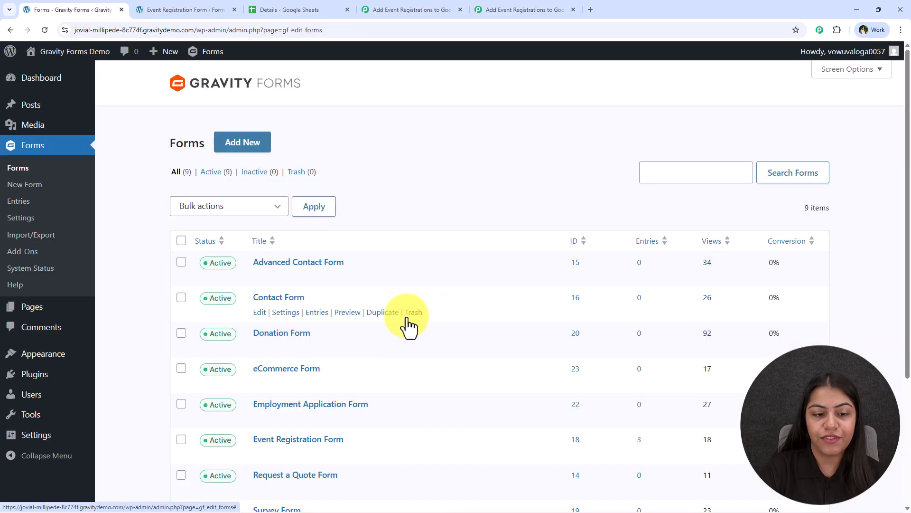
scroll(407, 322, "down", 2)
left_click(303, 298)
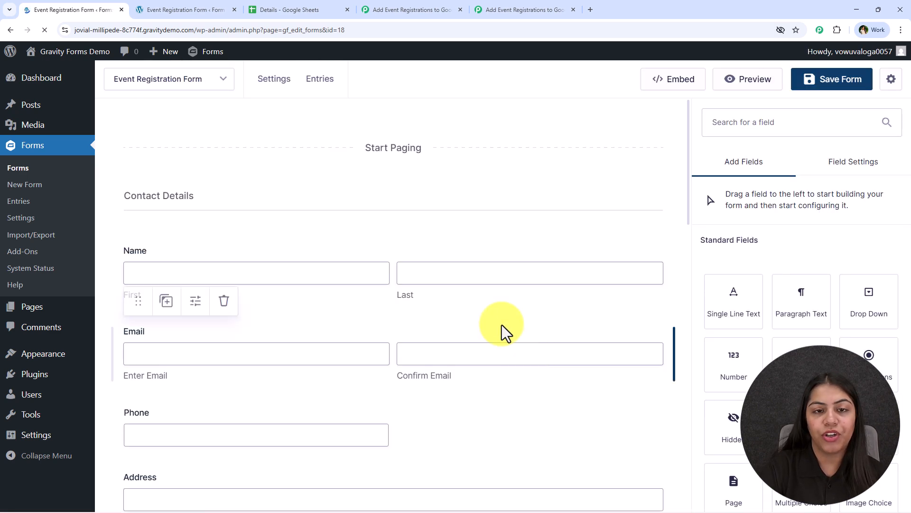
mouse_move(266, 85)
scroll(328, 370, "down", 3)
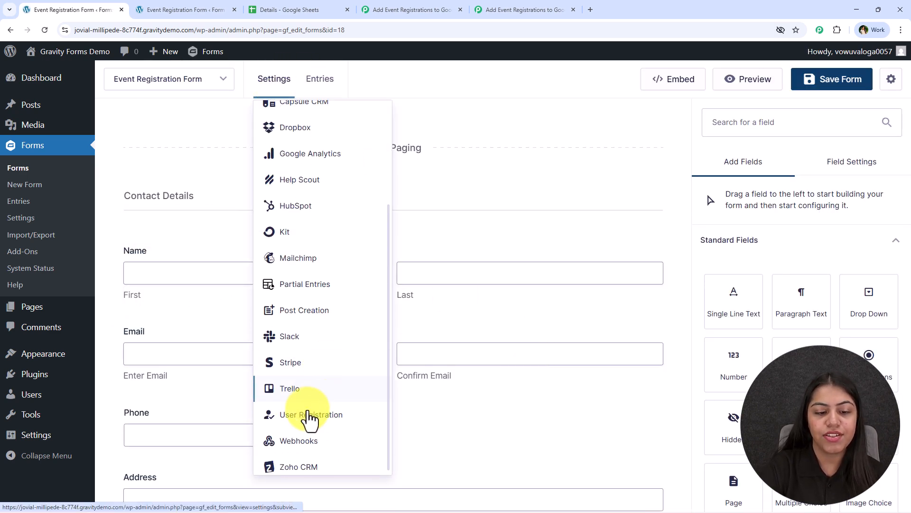
left_click(307, 441)
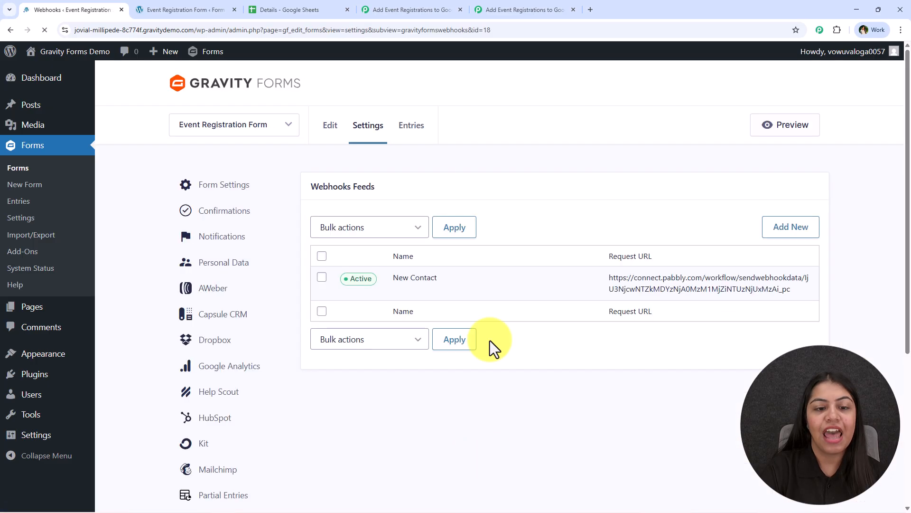
left_click(790, 232)
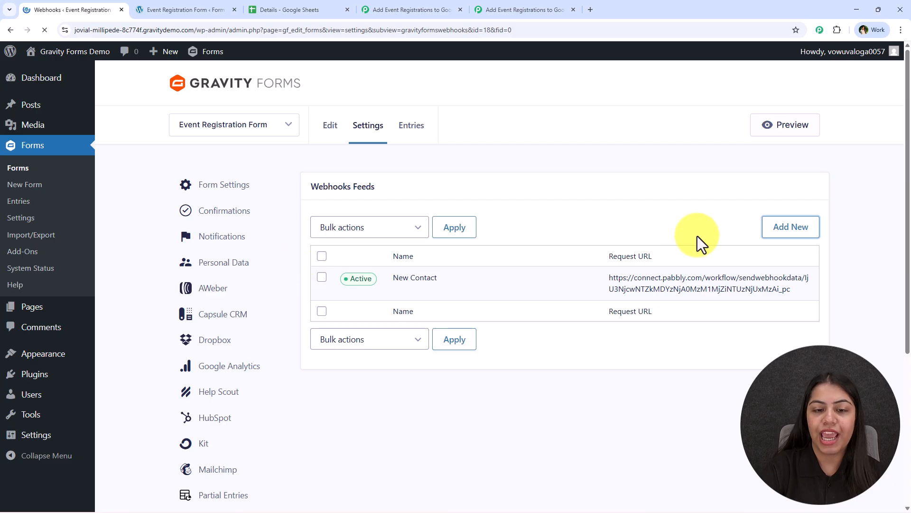
Paste the copied Pabbly webhook URL as the new feed's request URL.
left_click(430, 215)
triple_click(433, 215)
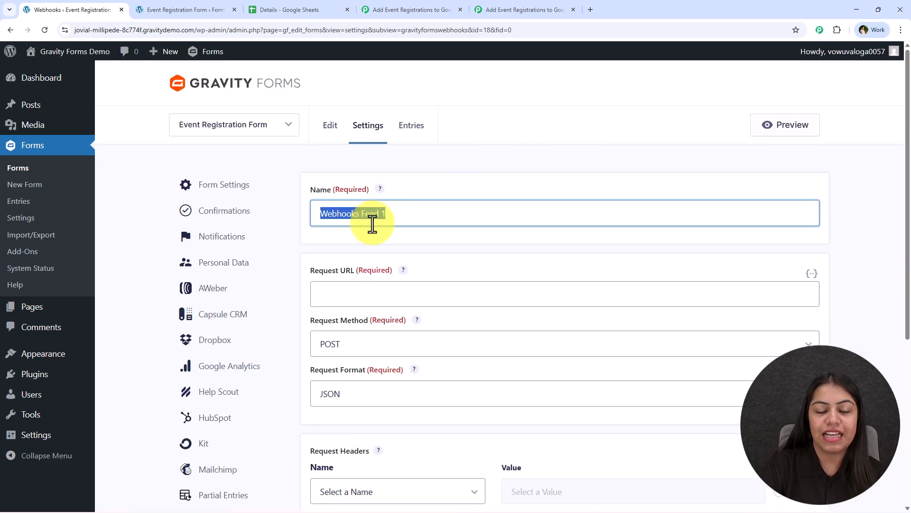
left_click(412, 214)
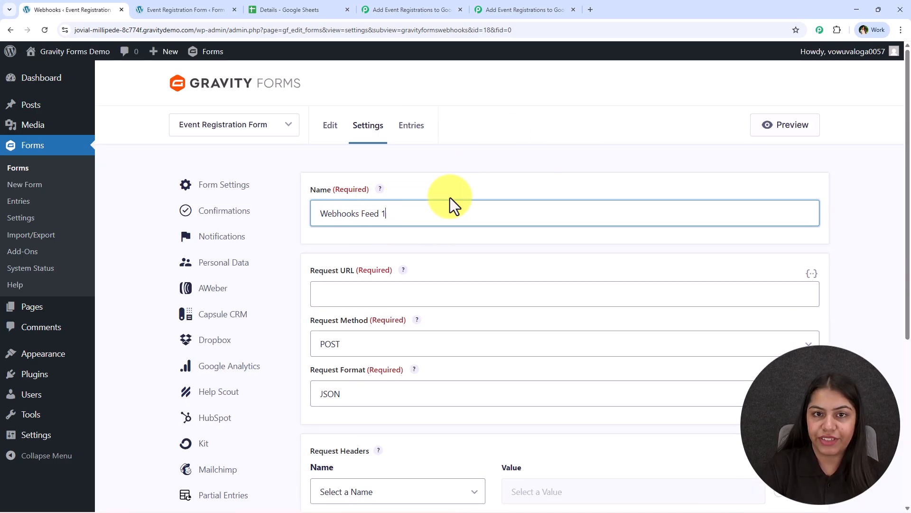
left_click(433, 291)
right_click(434, 291)
left_click(426, 197)
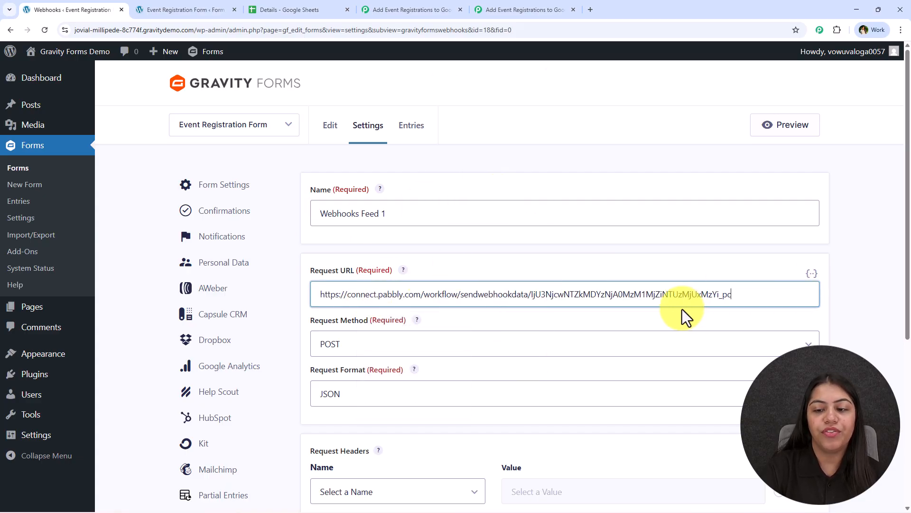
Choose the POST request method and JSON request format for the webhook feed, and save its settings.
scroll(402, 209, "down", 3)
left_click(401, 207)
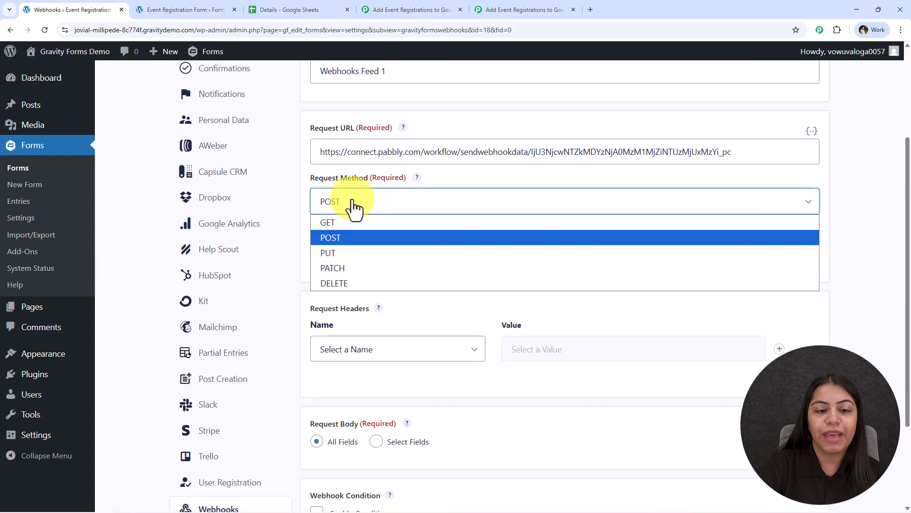
left_click(341, 238)
left_click(343, 254)
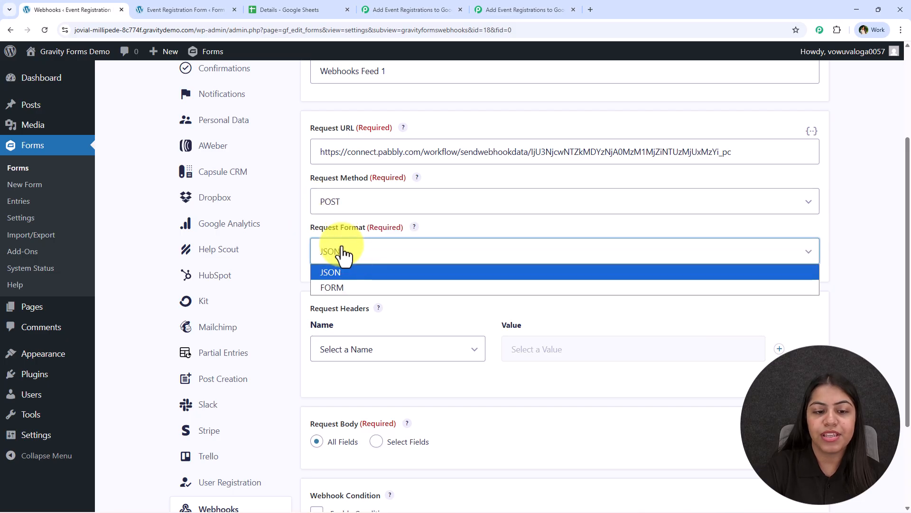
left_click(352, 273)
scroll(441, 274, "down", 1)
scroll(442, 275, "down", 2)
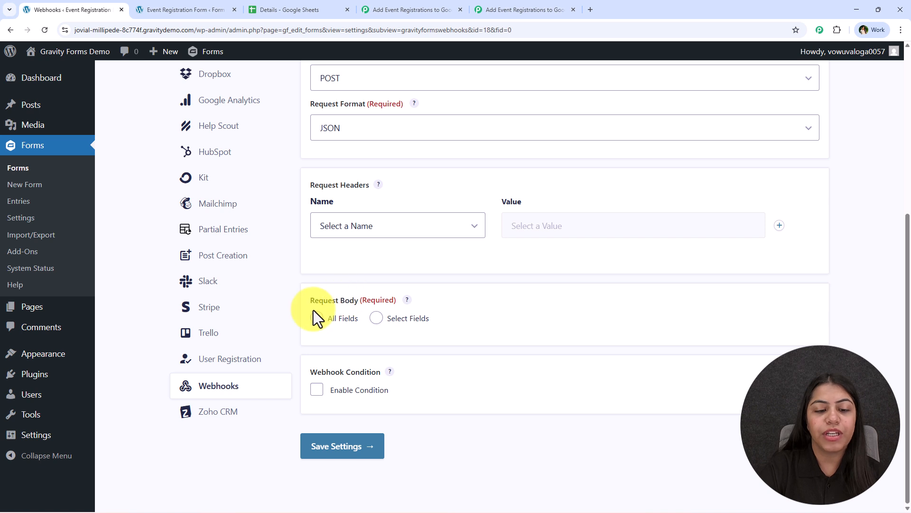
left_click(342, 451)
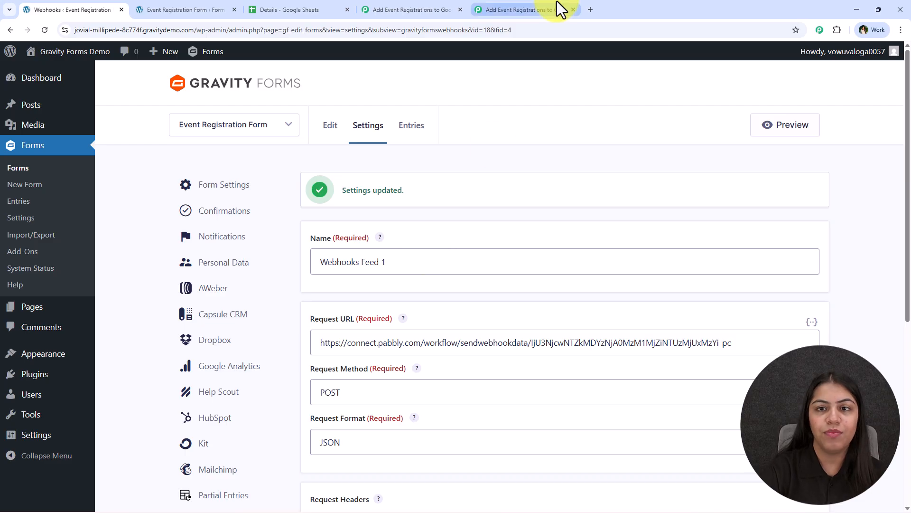
Reload the Event Registration Form preview, complete the contact details with a test registrant's saved name, e-mail, phone and address, and continue to the event details.
left_click(546, 9)
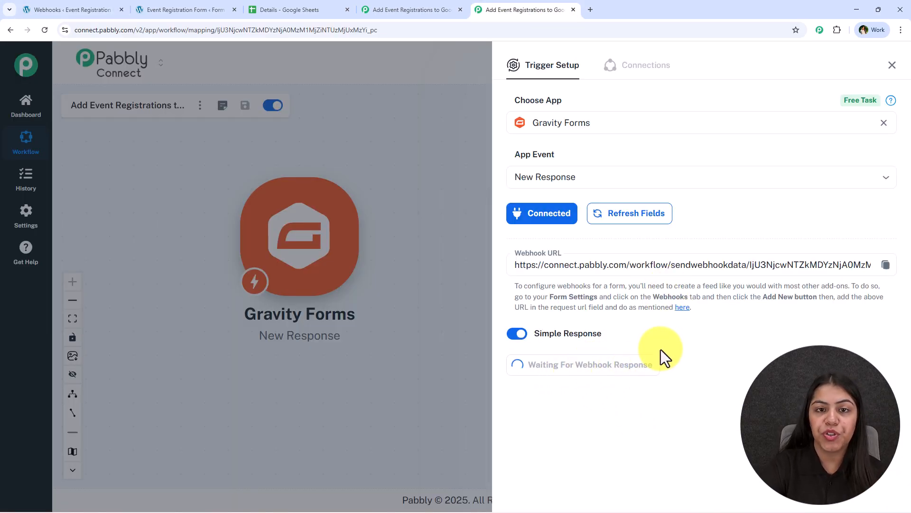
left_click(189, 9)
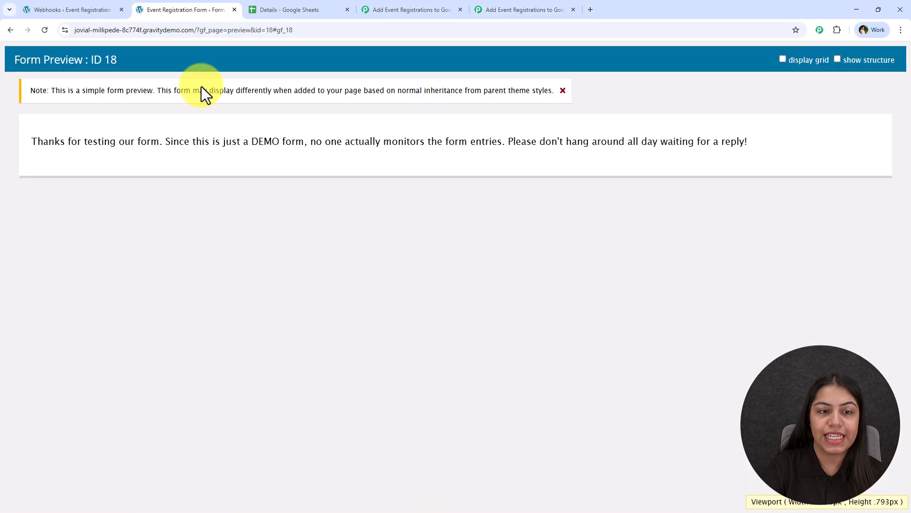
left_click(45, 30)
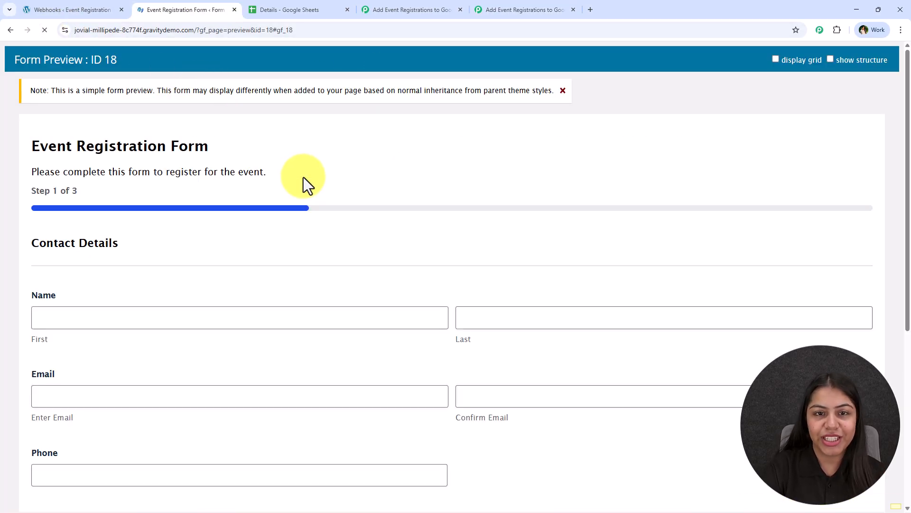
left_click(294, 211)
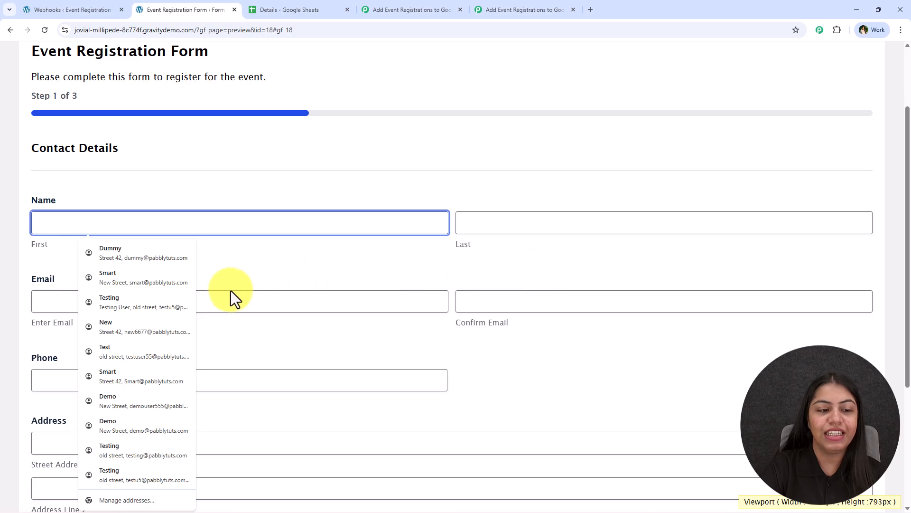
left_click(155, 301)
scroll(102, 207, "down", 2)
left_click(65, 290)
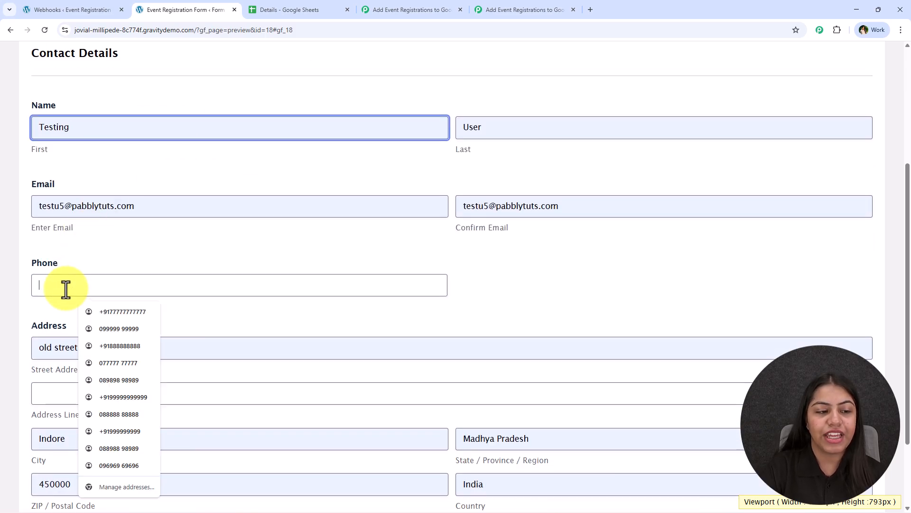
left_click(122, 345)
scroll(227, 256, "down", 2)
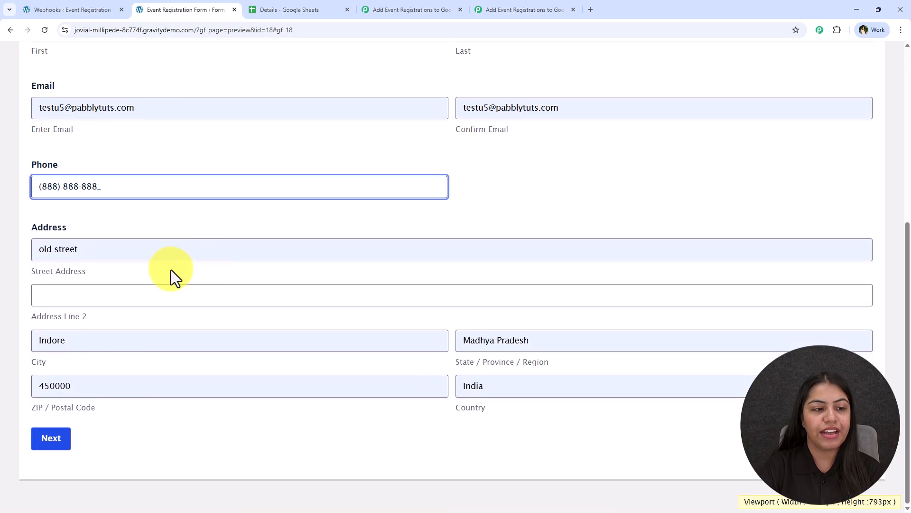
left_click(63, 443)
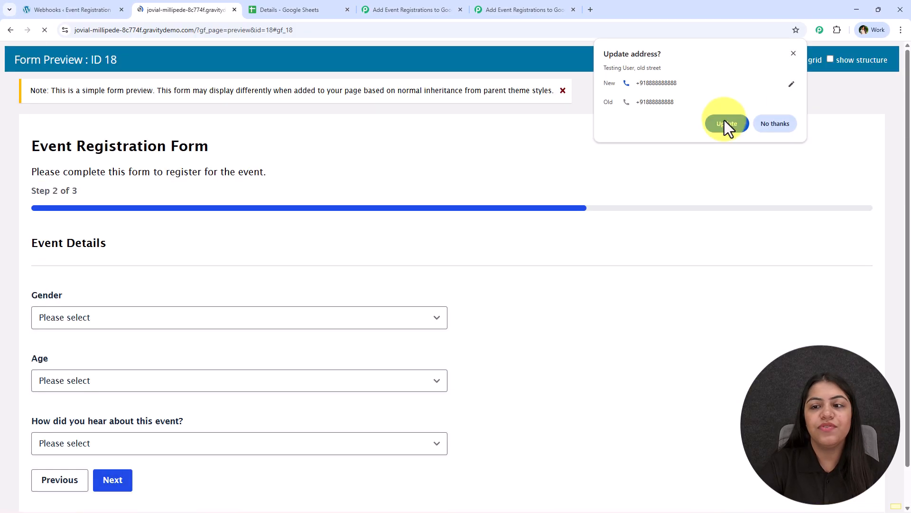
left_click(724, 121)
Choose the gender, age group and how the registrant heard about the event, and submit the registration form.
left_click(157, 271)
left_click(124, 313)
left_click(123, 280)
left_click(102, 323)
left_click(102, 348)
left_click(100, 372)
left_click(91, 405)
left_click(87, 383)
left_click(90, 403)
left_click(91, 368)
left_click(112, 441)
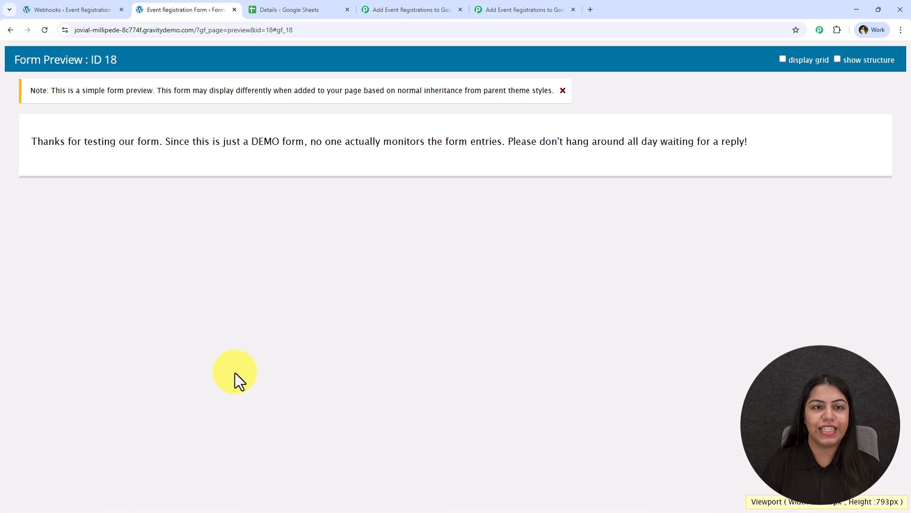
Examine the webhook response captured in Pabbly Connect for the submitted e-mail, phone and first and last name values.
left_click(537, 9)
scroll(622, 295, "down", 8)
scroll(605, 301, "up", 2)
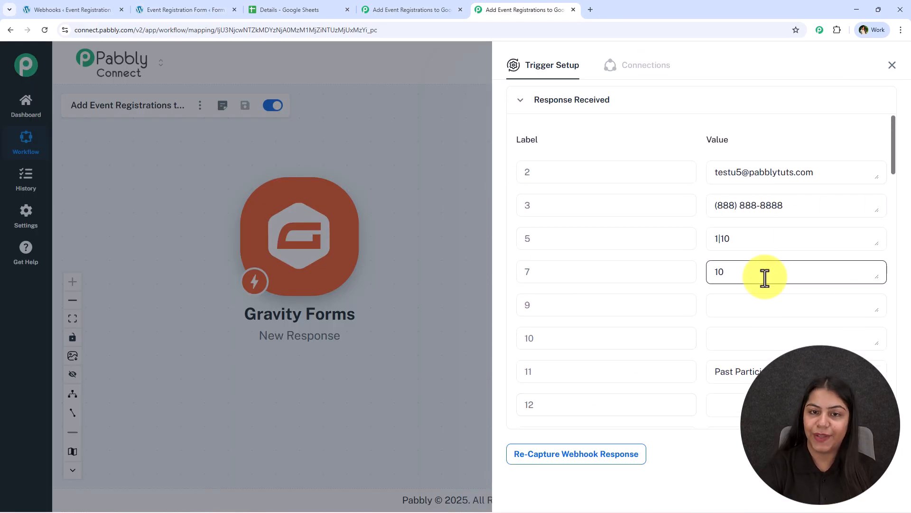
left_click_drag(822, 172, 554, 172)
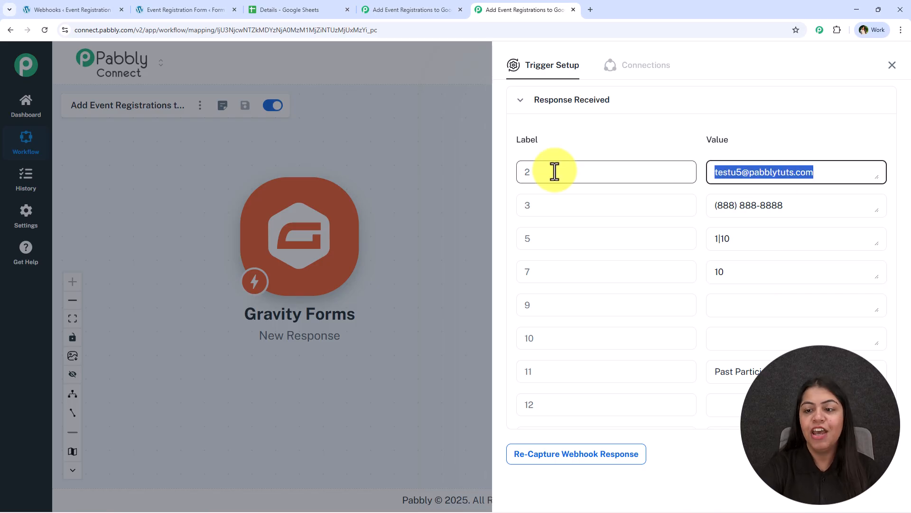
left_click_drag(831, 212, 733, 267)
scroll(759, 275, "down", 2)
left_click_drag(793, 281, 711, 274)
scroll(709, 268, "down", 18)
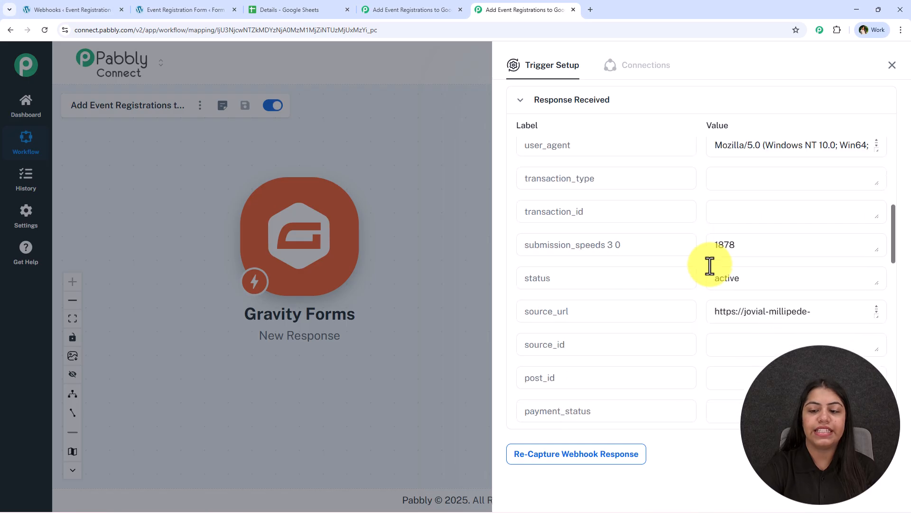
scroll(710, 266, "down", 8)
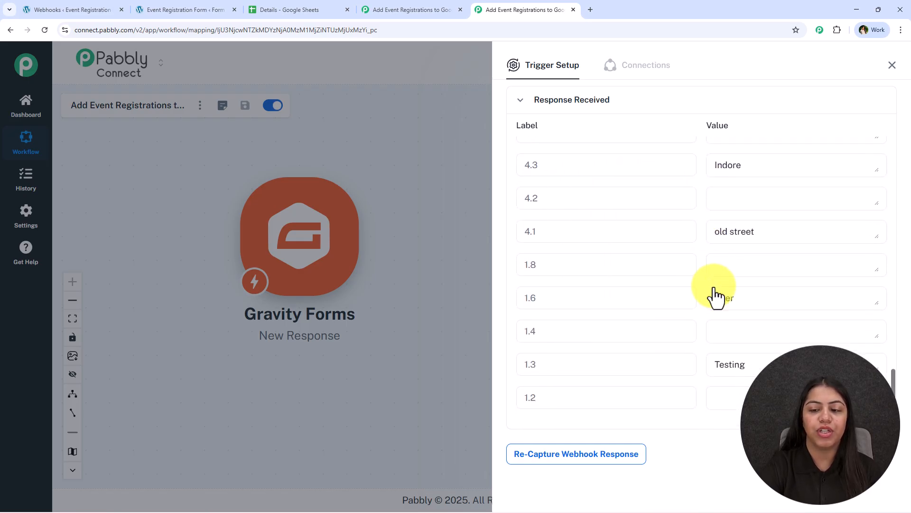
left_click_drag(762, 364, 711, 368)
left_click_drag(748, 304, 716, 308)
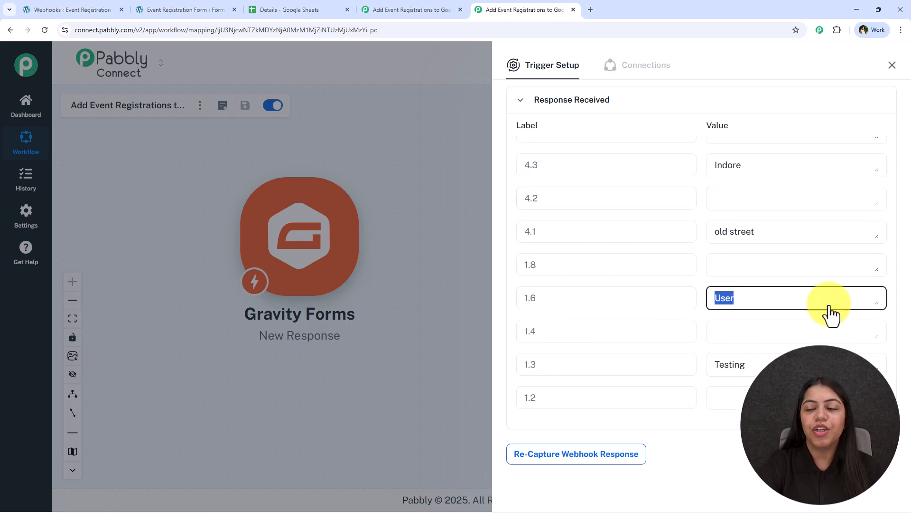
Add a Google Sheets action with the Add New Row event after the trigger and open its connection setup.
left_click(891, 65)
left_click(366, 234)
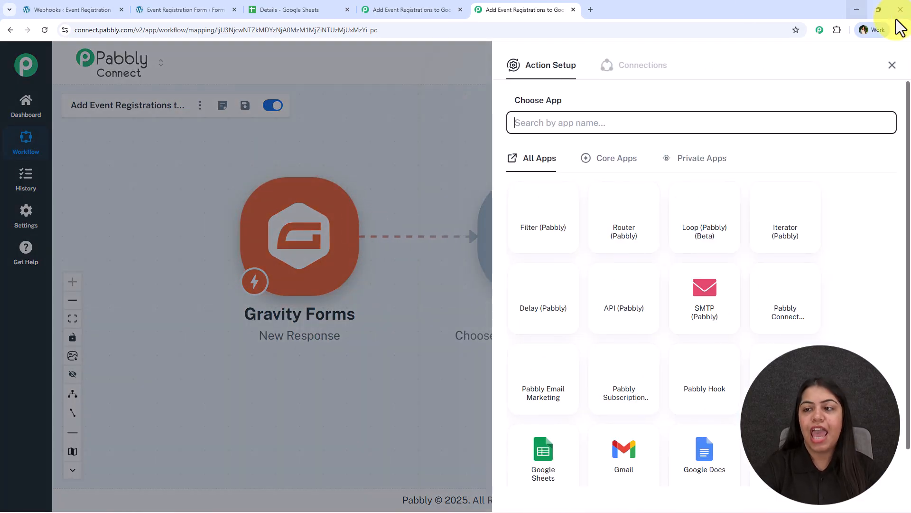
type("heets")
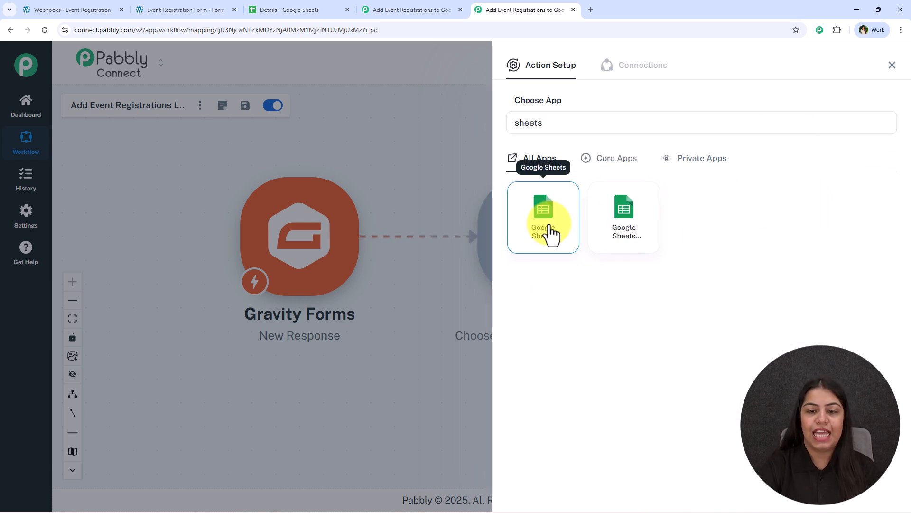
left_click(546, 234)
left_click(612, 209)
left_click(537, 212)
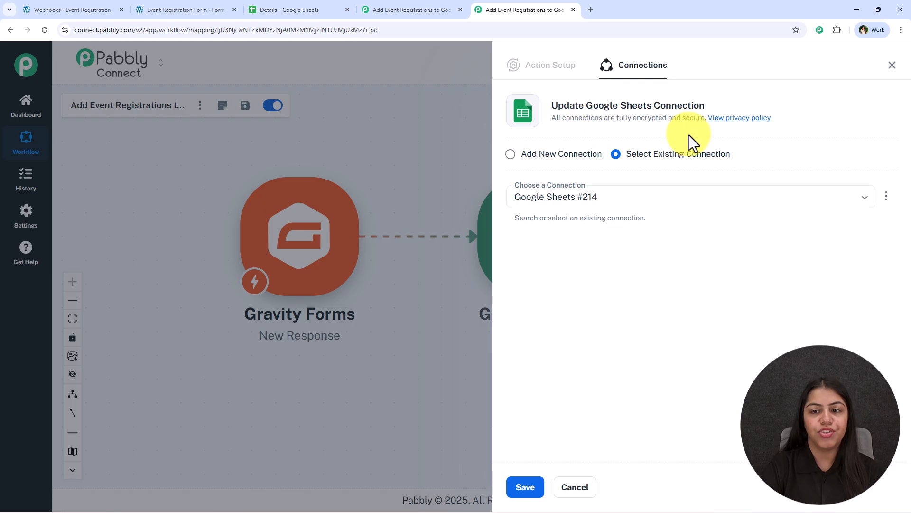
Create a new Google Sheets connection by signing in with the Google account and allowing Pabbly Connect Sheets access.
left_click_drag(750, 160, 632, 161)
left_click(630, 168)
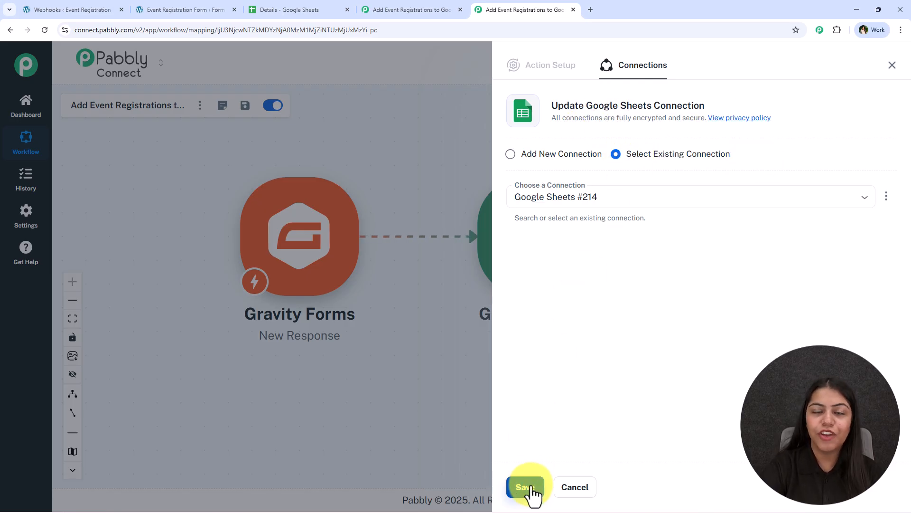
left_click(581, 156)
left_click(574, 279)
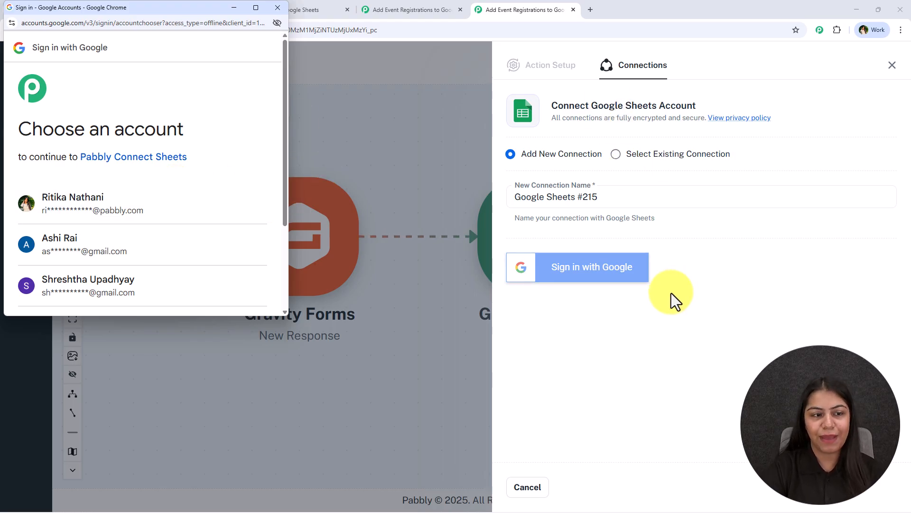
left_click(91, 203)
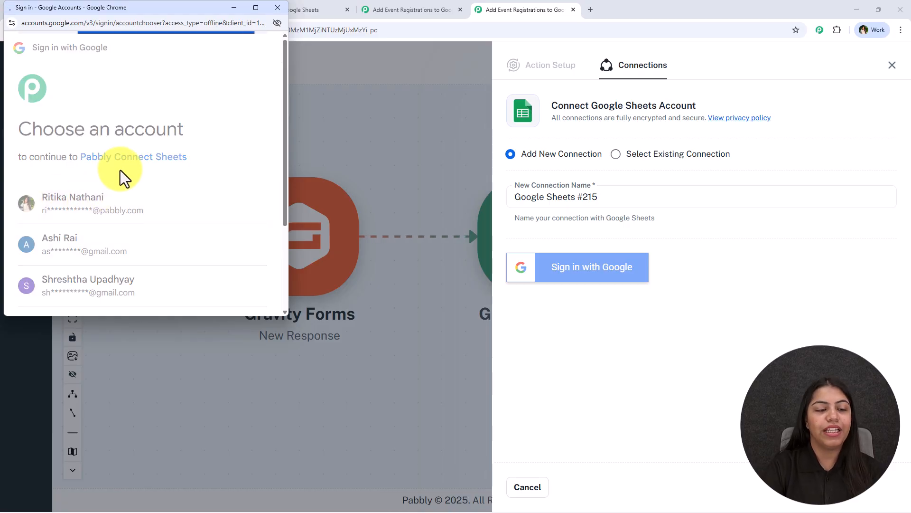
scroll(155, 174, "down", 3)
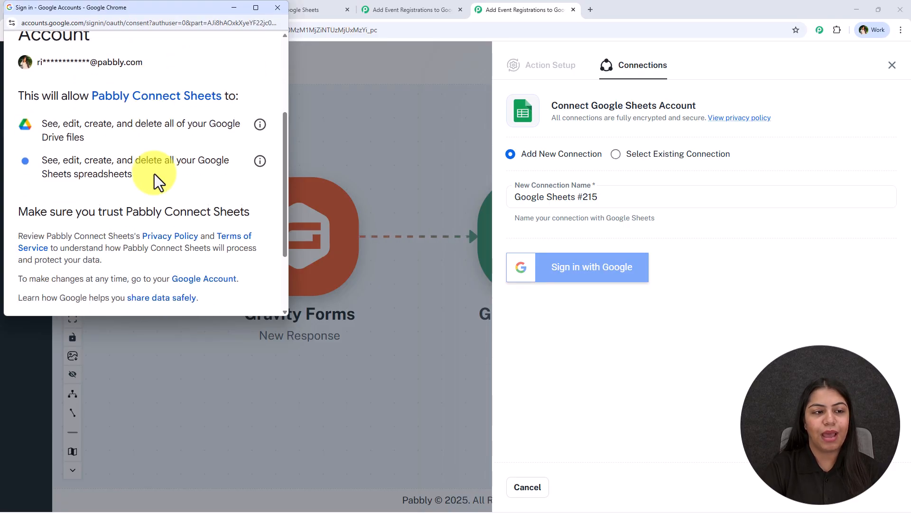
left_click_drag(42, 76, 139, 135)
left_click(139, 135)
scroll(181, 237, "down", 1)
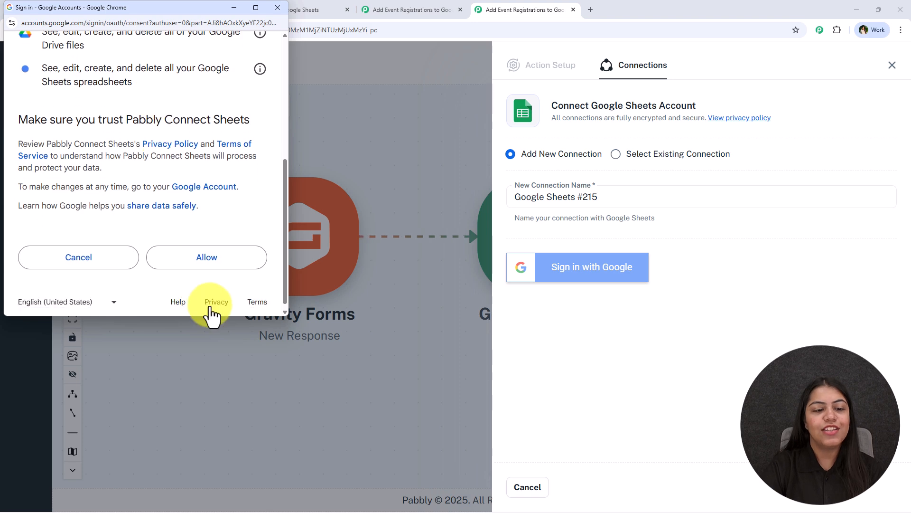
left_click(211, 253)
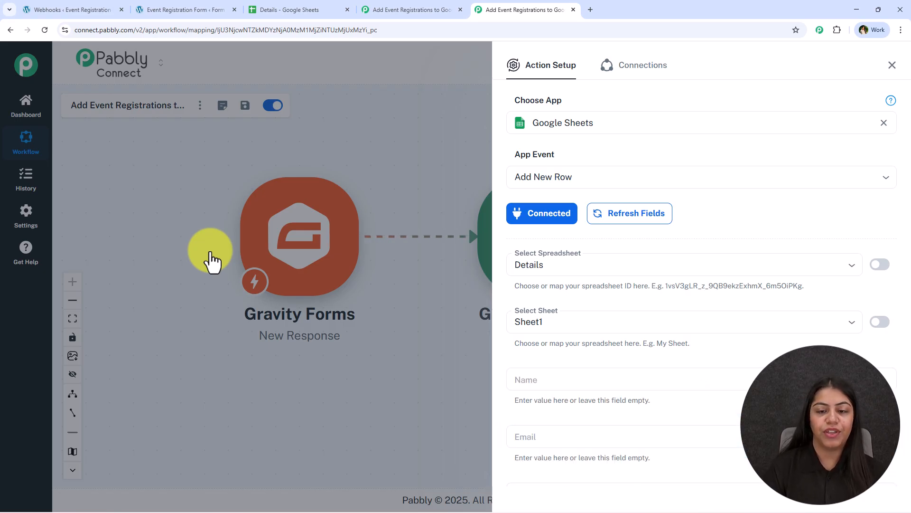
Select the Details spreadsheet and its Sheet1 for the new row, checking them against the open Google Sheets file.
scroll(621, 317, "down", 2)
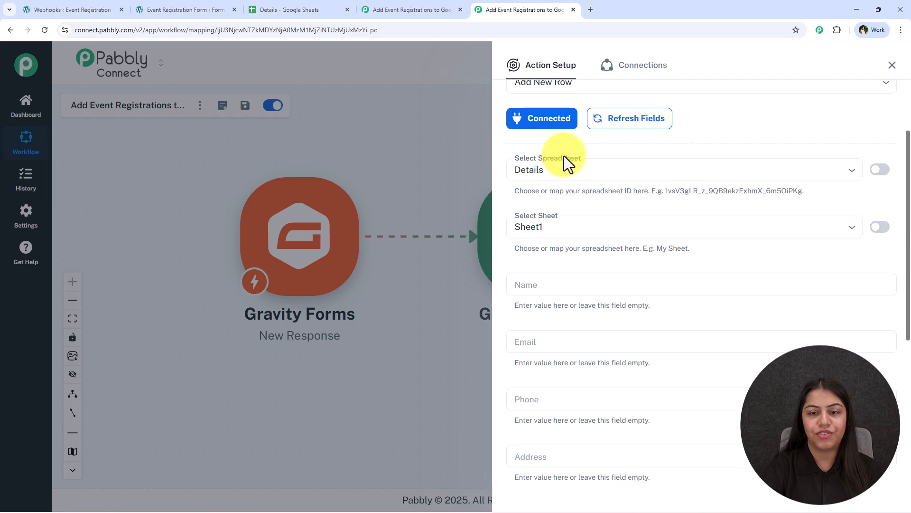
left_click_drag(613, 172, 514, 164)
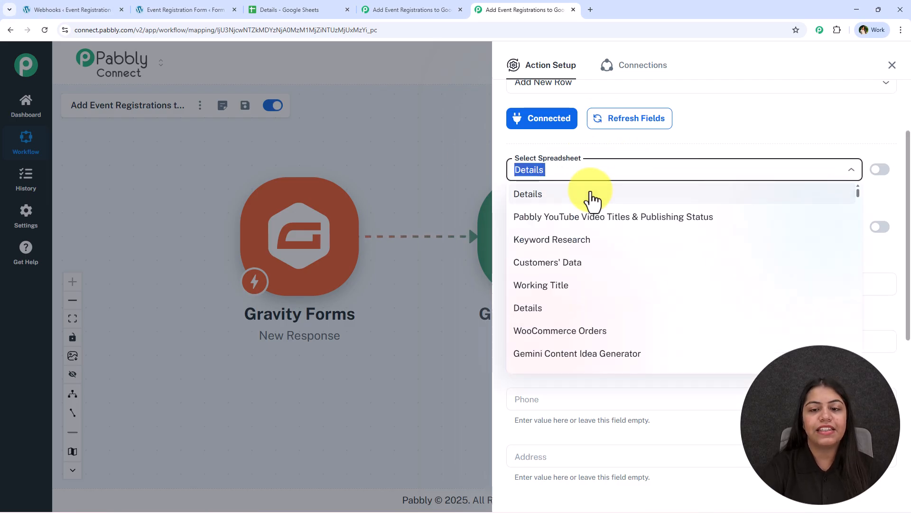
left_click(592, 195)
left_click(316, 9)
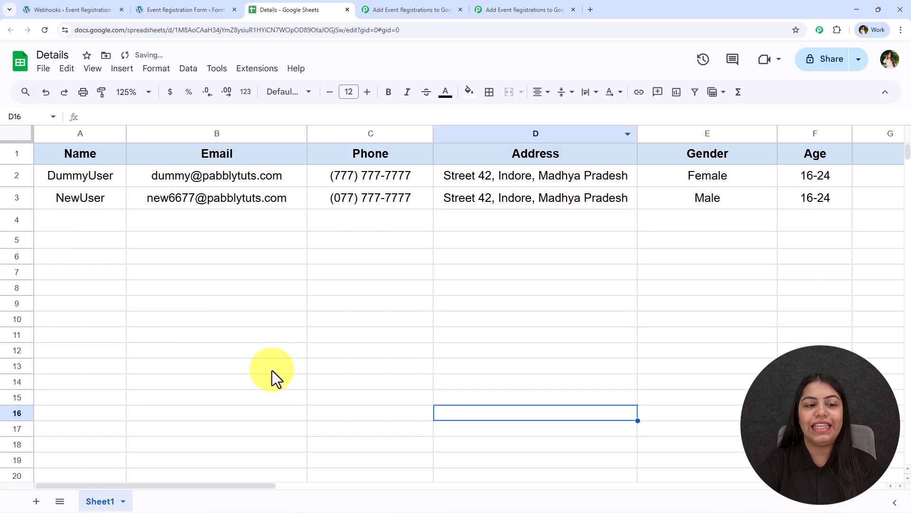
left_click(564, 5)
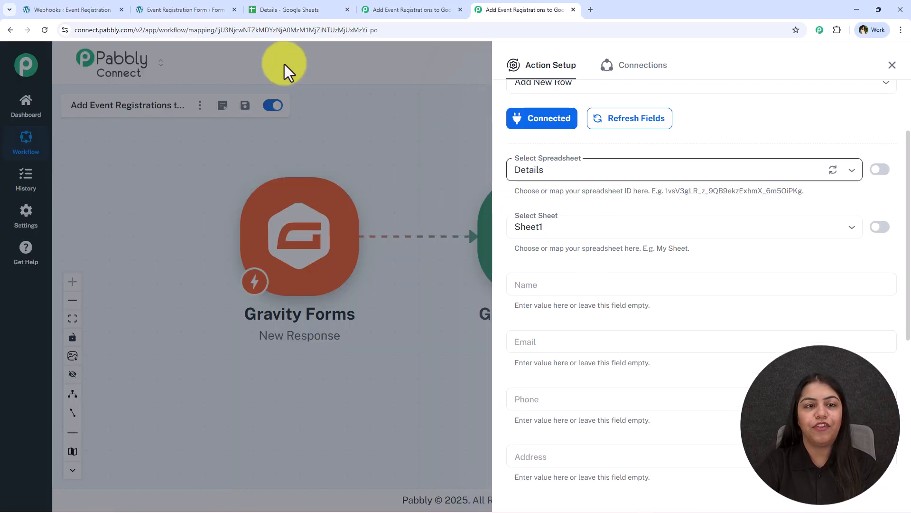
left_click(287, 10)
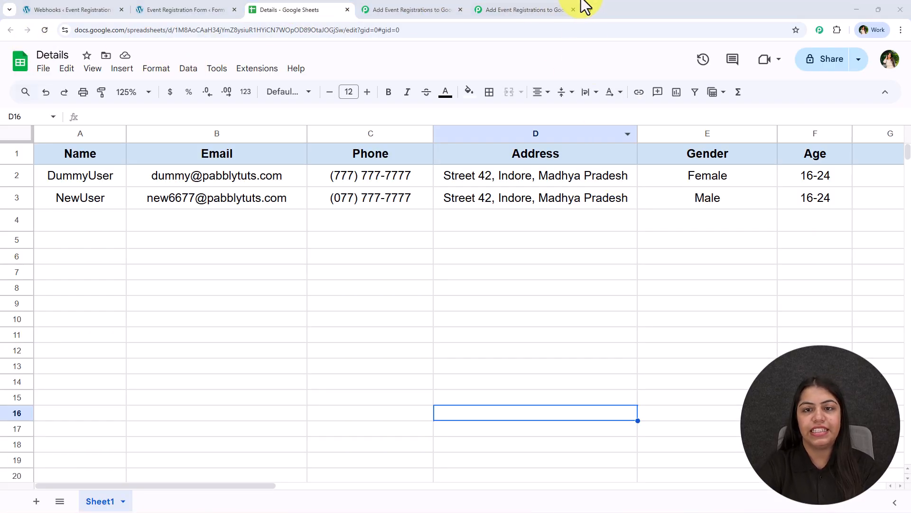
left_click(577, 7)
left_click(587, 221)
left_click(574, 250)
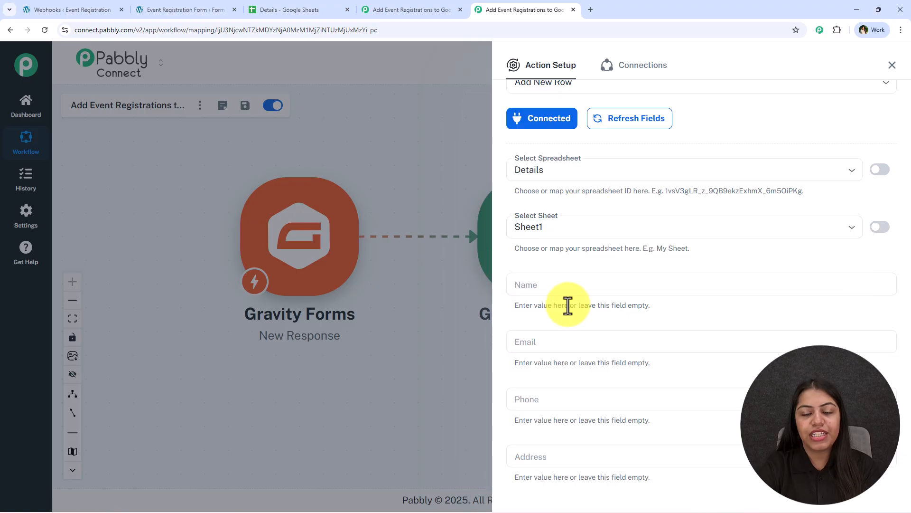
Map the Name column to the submitted first name (field 1.3) and last name (field 1.6) from the Gravity Forms response.
scroll(572, 266, "down", 1)
scroll(572, 441, "down", 2)
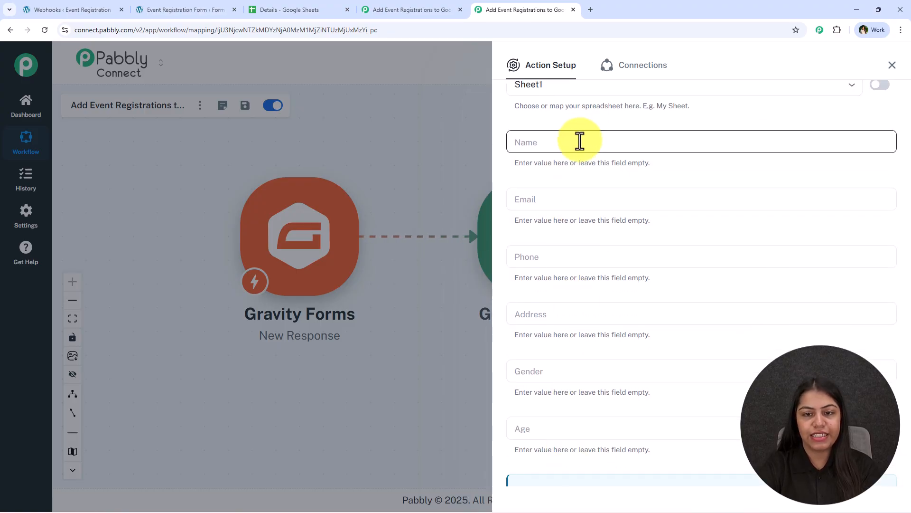
left_click(553, 139)
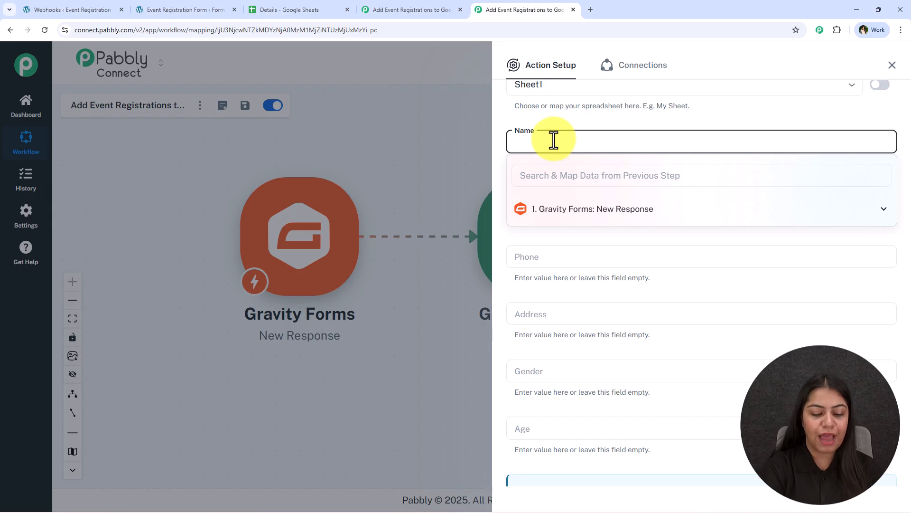
left_click(598, 171)
type("Tes")
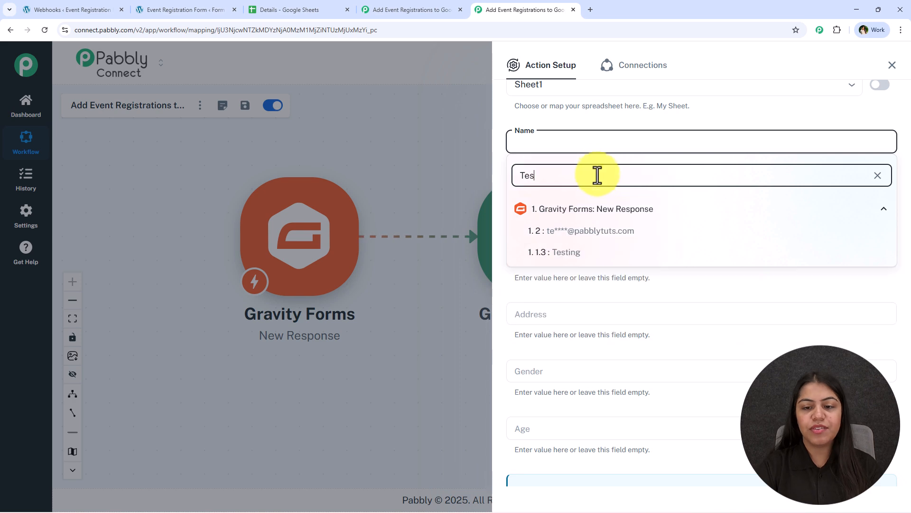
type("t")
left_click(603, 254)
left_click(593, 180)
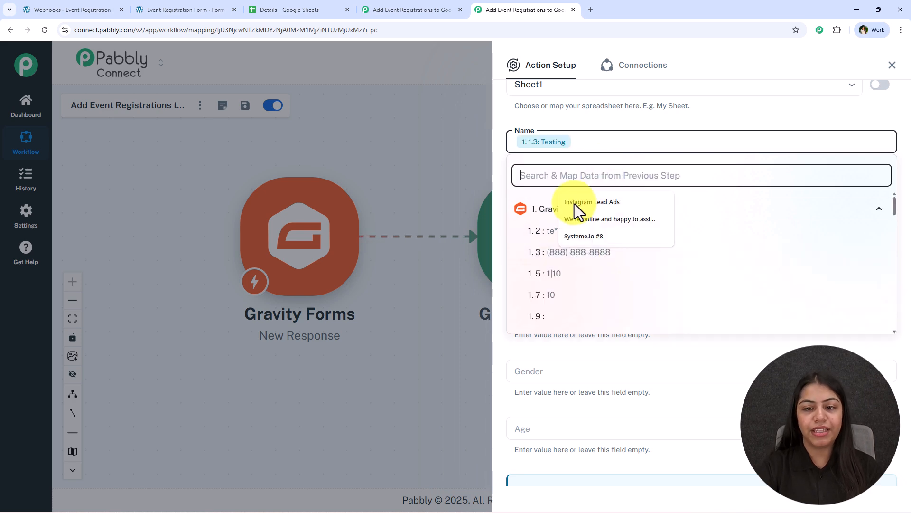
type("us")
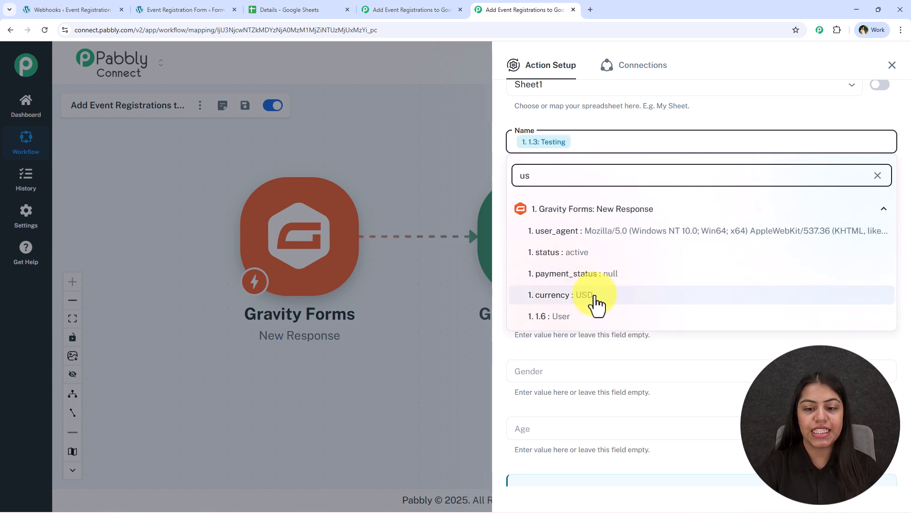
left_click(593, 316)
Map the Email column to the submitted e-mail address, field 2 of the Gravity Forms response.
left_click(544, 195)
left_click(557, 227)
type("@")
left_click(623, 288)
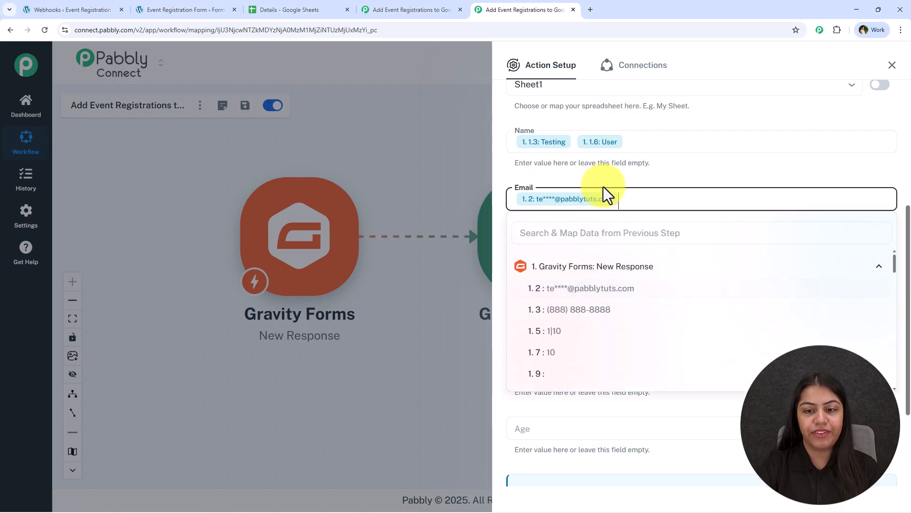
Map the Phone column to the submitted phone number, field 3 of the Gravity Forms response.
left_click(547, 256)
type("8888")
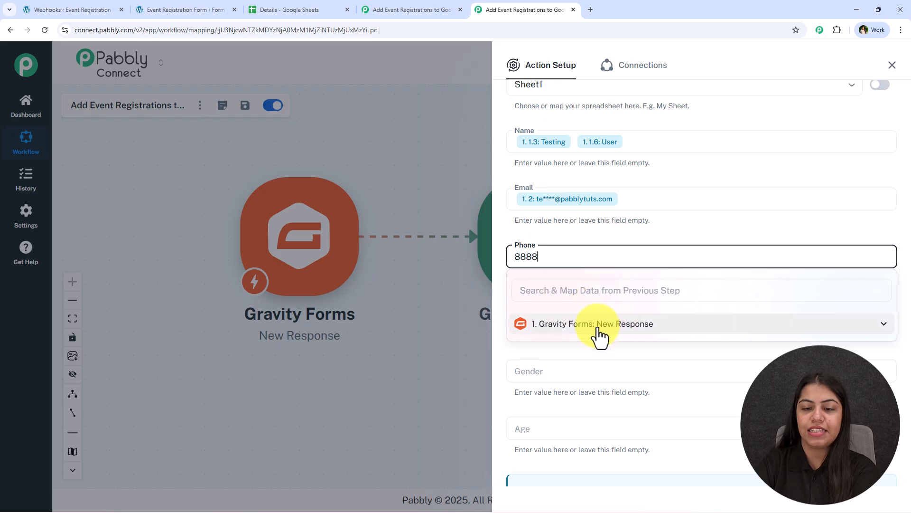
key("BackSpace")
key("BackSpace")
key("BackSpace")
key("BackSpace")
left_click(542, 294)
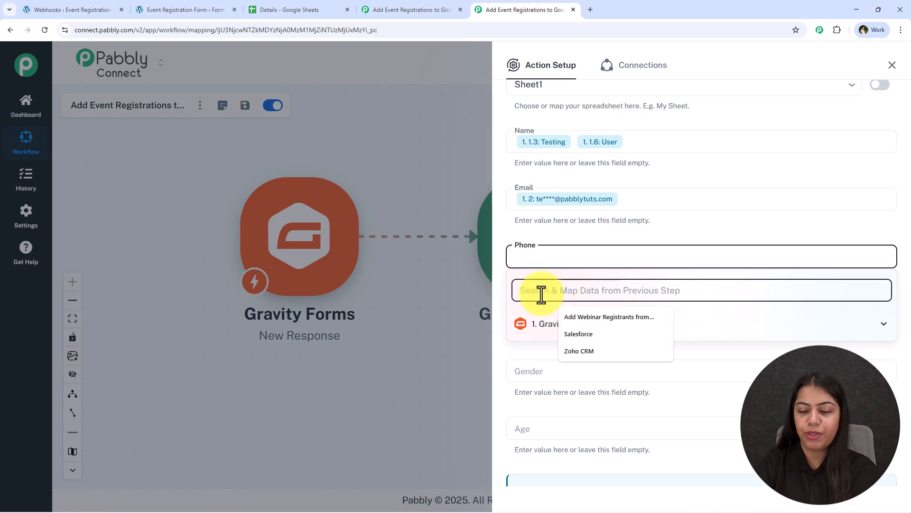
type("888")
left_click(624, 346)
left_click(615, 252)
Map the Address column to the submitted street (field 4.1) and city (field 4.3), with a comma after each.
scroll(563, 219, "down", 2)
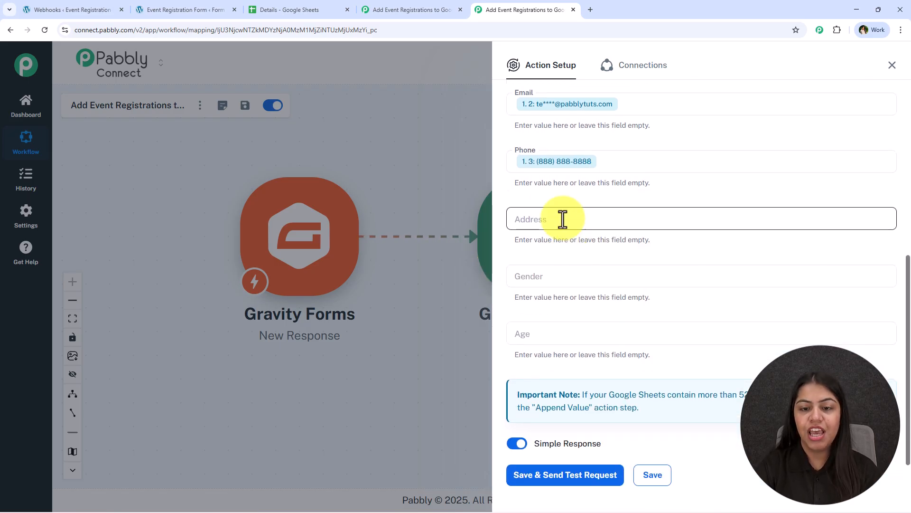
left_click(563, 219)
left_click(532, 257)
type("old")
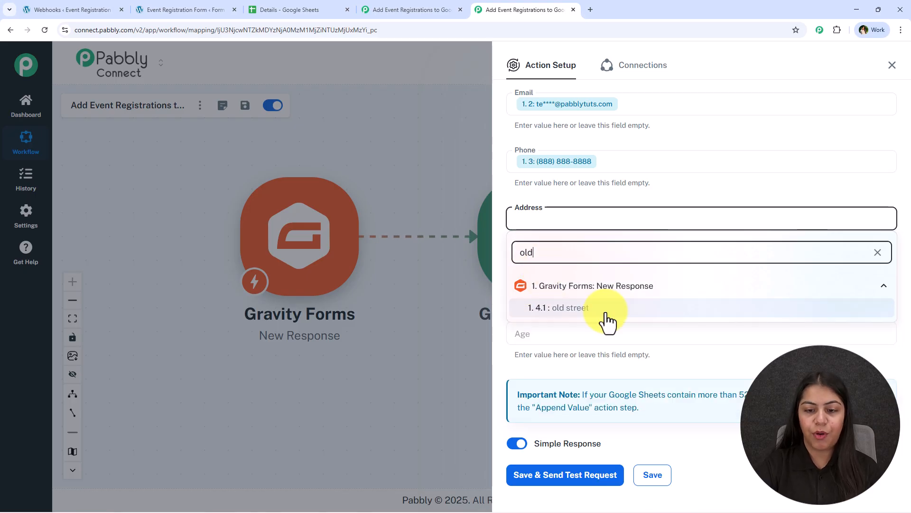
left_click(607, 308)
left_click(588, 254)
type("bh")
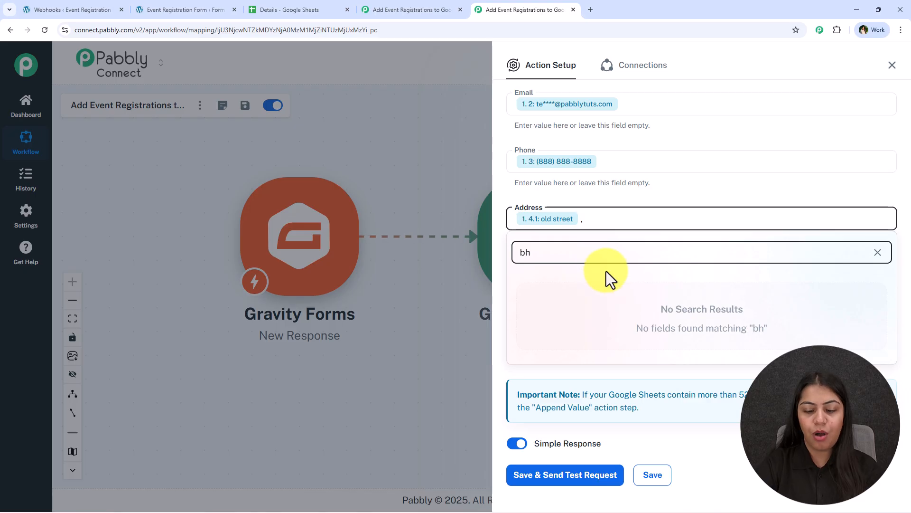
key("BackSpace")
key("BackSpace")
type("ind")
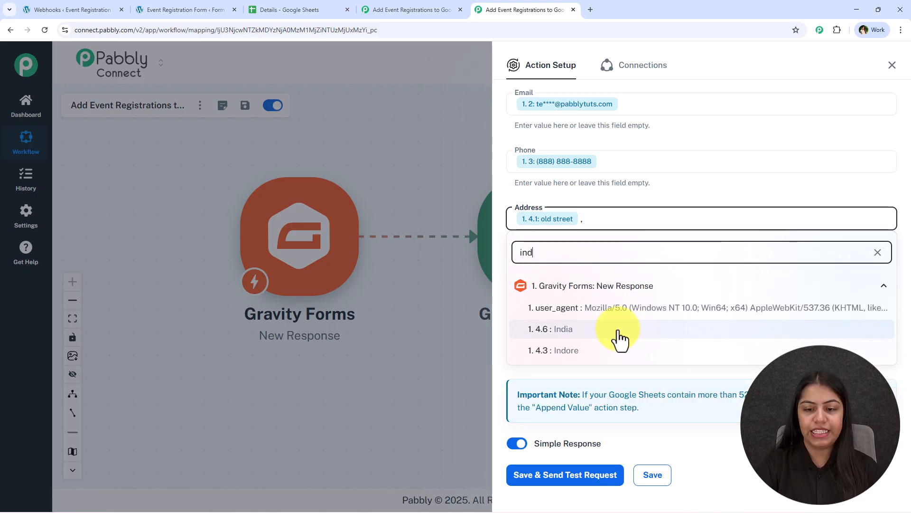
left_click(610, 350)
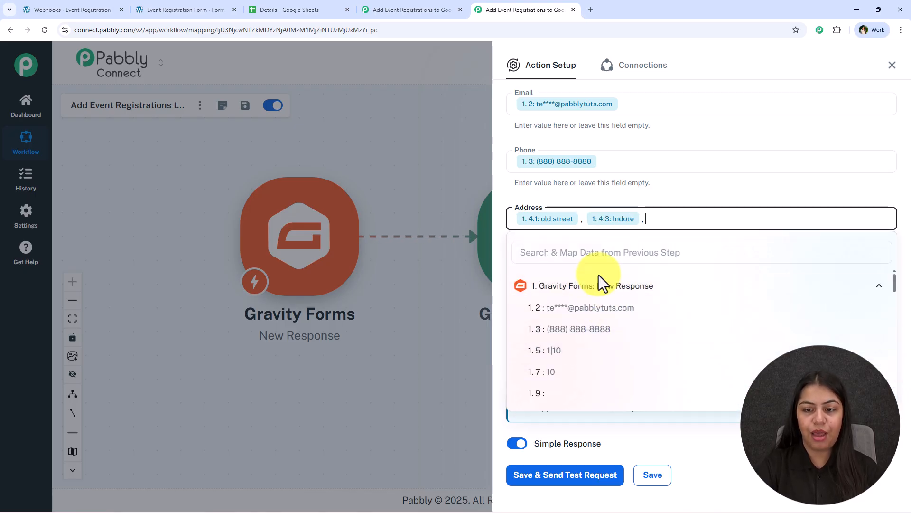
Add the submitted state (field 4.4) at the end of the Address mapping.
left_click(596, 260)
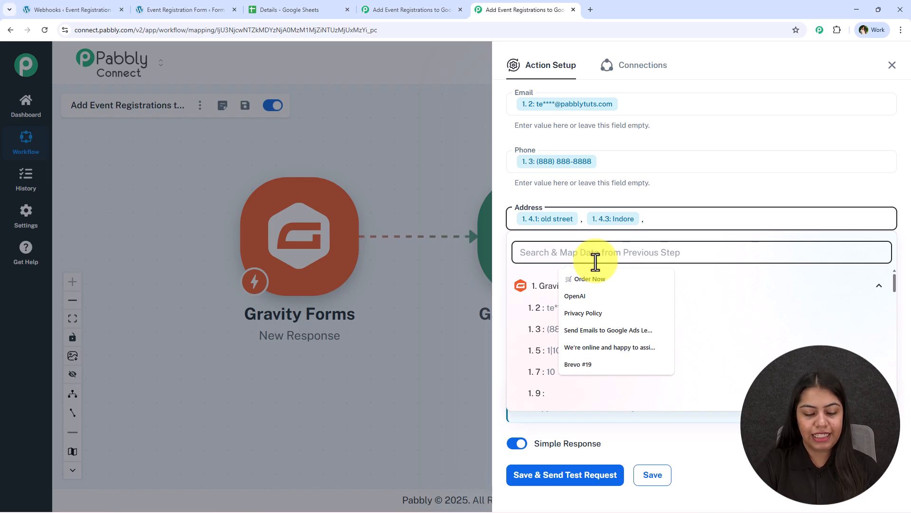
type("s")
key("BackSpace")
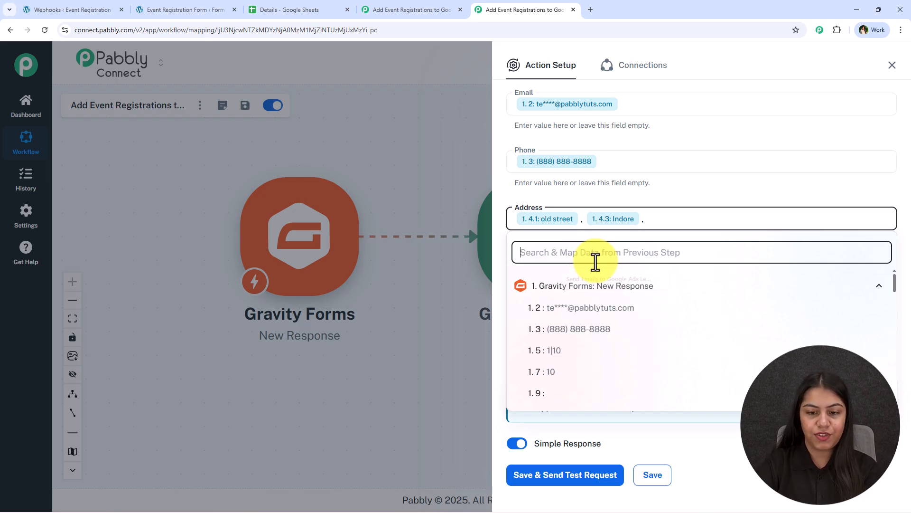
type("ma")
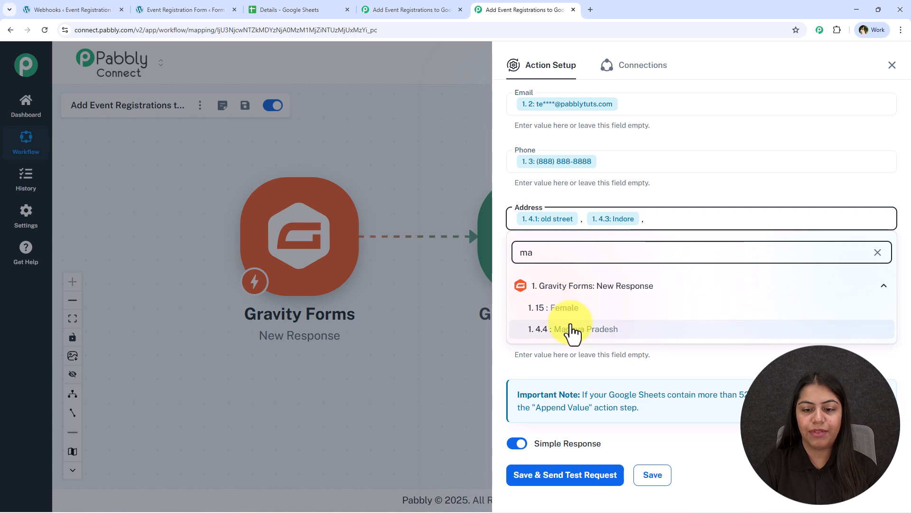
left_click(572, 331)
left_click(609, 196)
Map the Gender column to response field 15 and the Age column to the age-range response field 16.
scroll(553, 238, "down", 1)
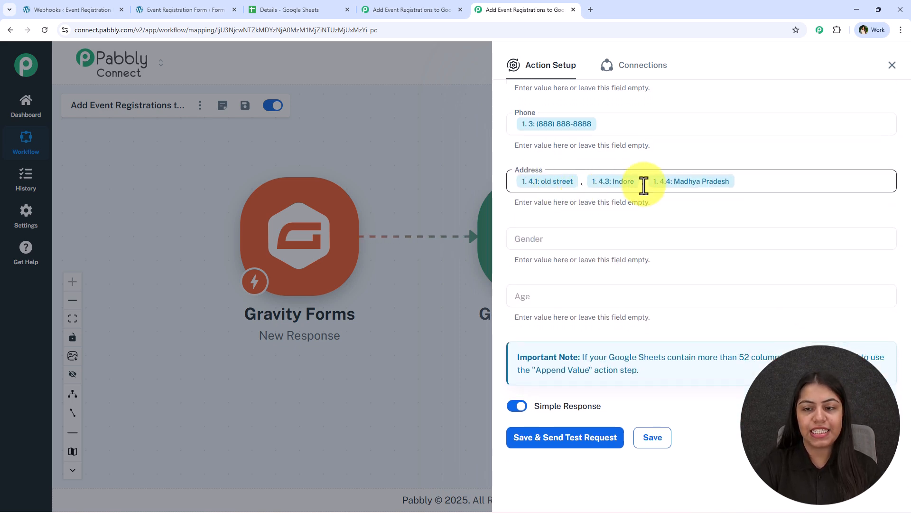
left_click(560, 240)
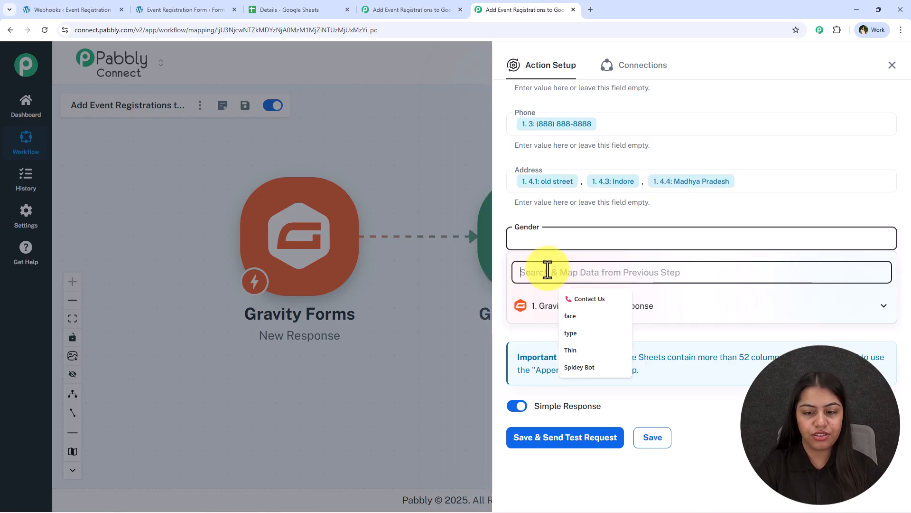
type("m")
left_click(572, 350)
left_click(557, 212)
left_click(542, 295)
left_click(535, 321)
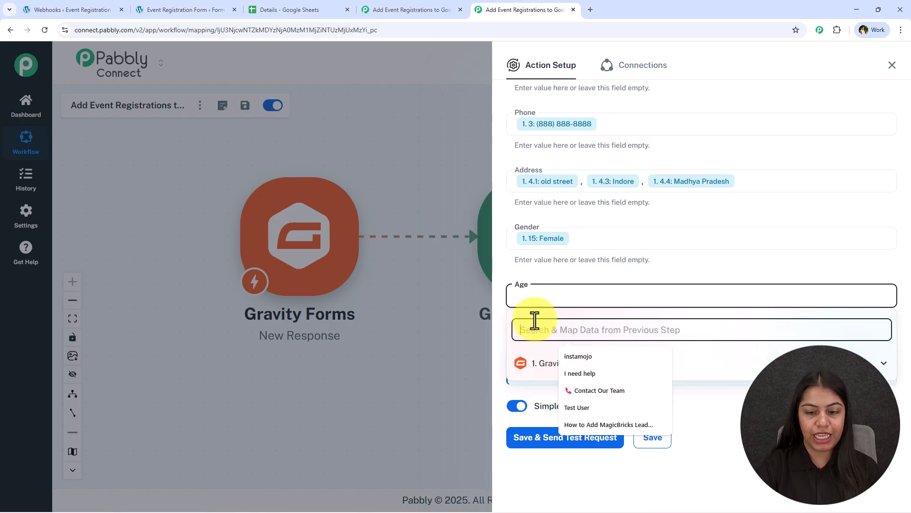
type("-")
left_click(566, 408)
left_click(615, 303)
Review the column mappings, save the action and send a test request, and close the action setup.
scroll(589, 298, "up", 3)
scroll(590, 197, "down", 3)
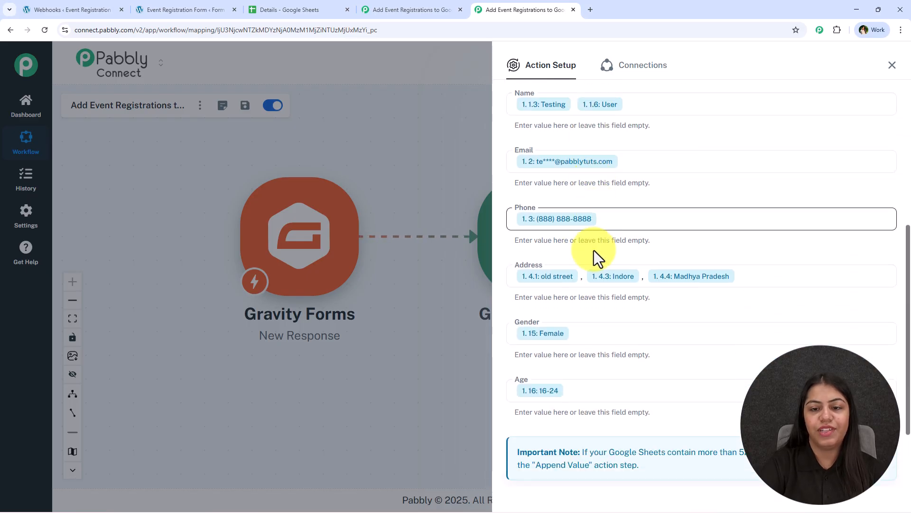
left_click(573, 446)
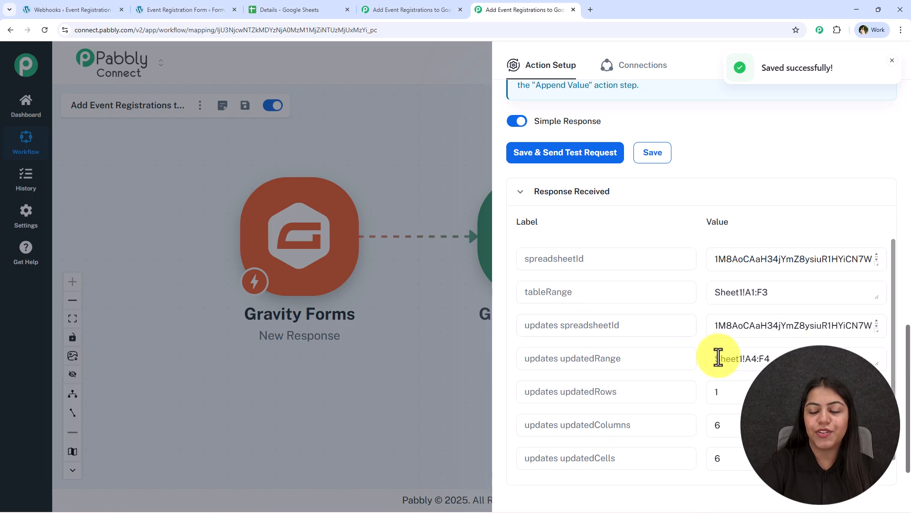
left_click(893, 61)
left_click(890, 61)
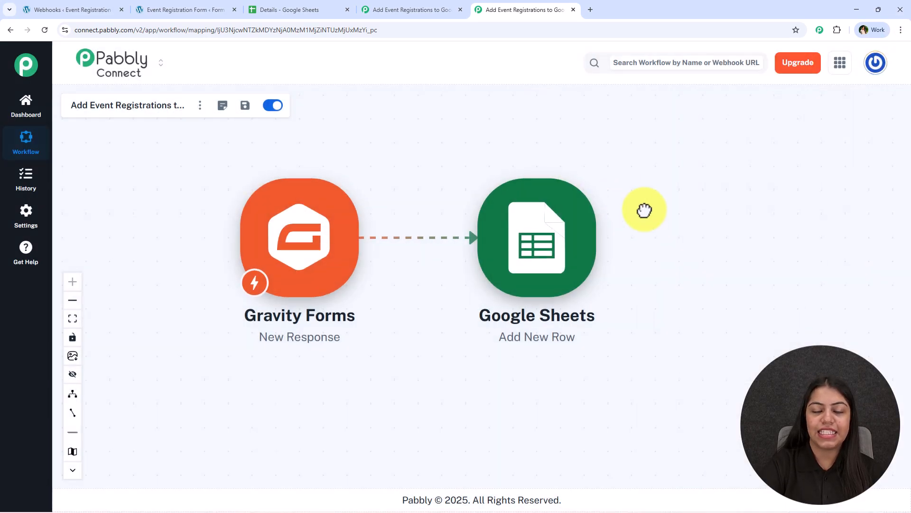
Check row 4 of the Details spreadsheet, comparing its name, e-mail, phone, address, gender and age cells with the test submission.
left_click(293, 11)
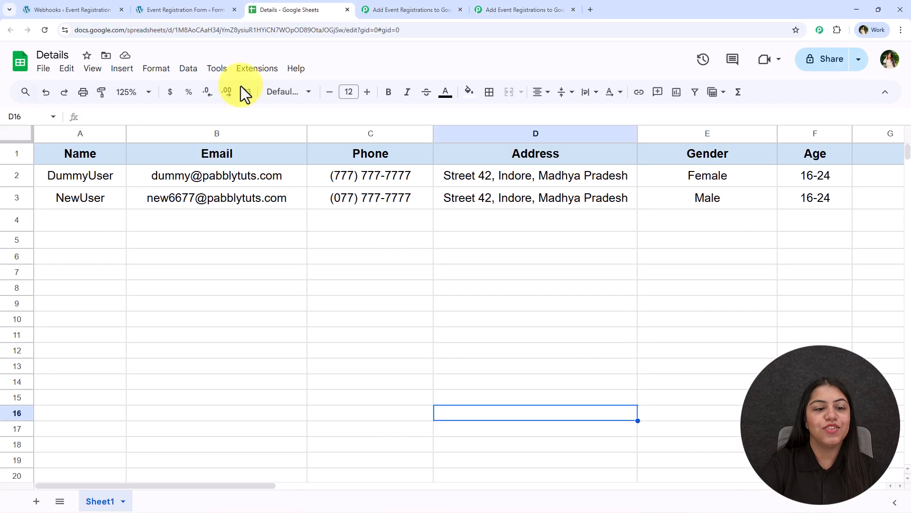
left_click_drag(102, 227, 802, 232)
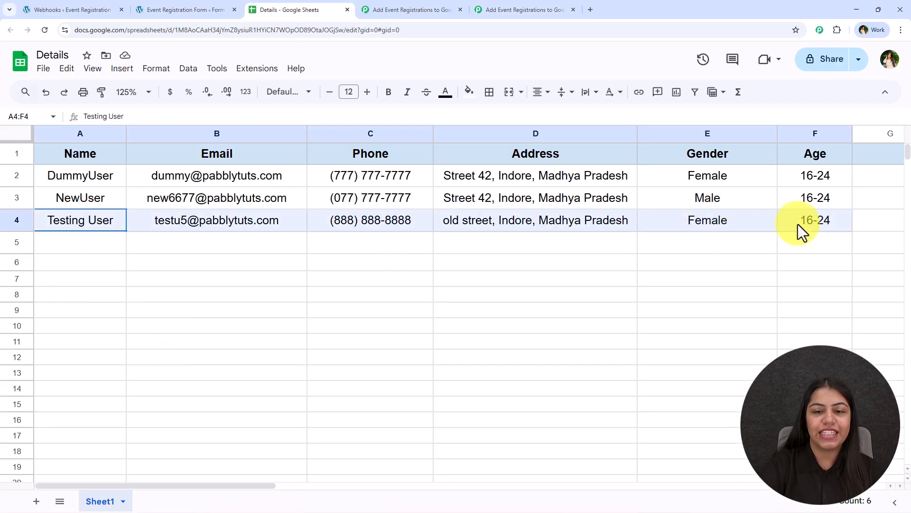
left_click(184, 280)
left_click(49, 205)
left_click(265, 229)
left_click(412, 230)
left_click(508, 221)
left_click(701, 231)
left_click(811, 221)
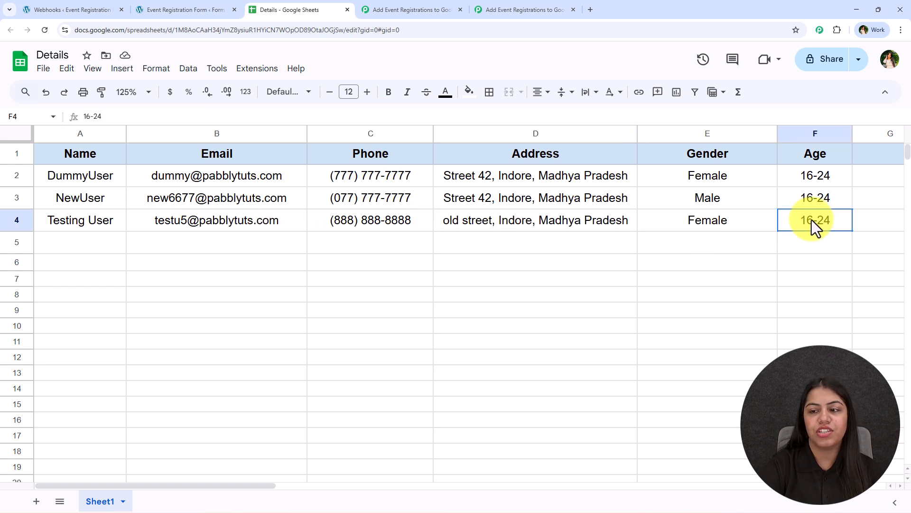
left_click_drag(824, 180, 817, 339)
left_click(378, 311)
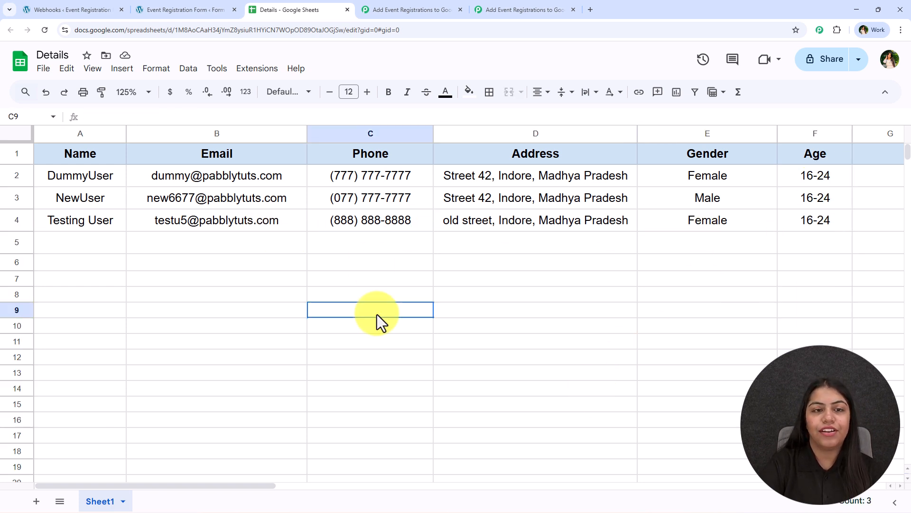
Recap the automation by viewing the workflow, the submitted form preview and the new row in the Details spreadsheet.
left_click(527, 5)
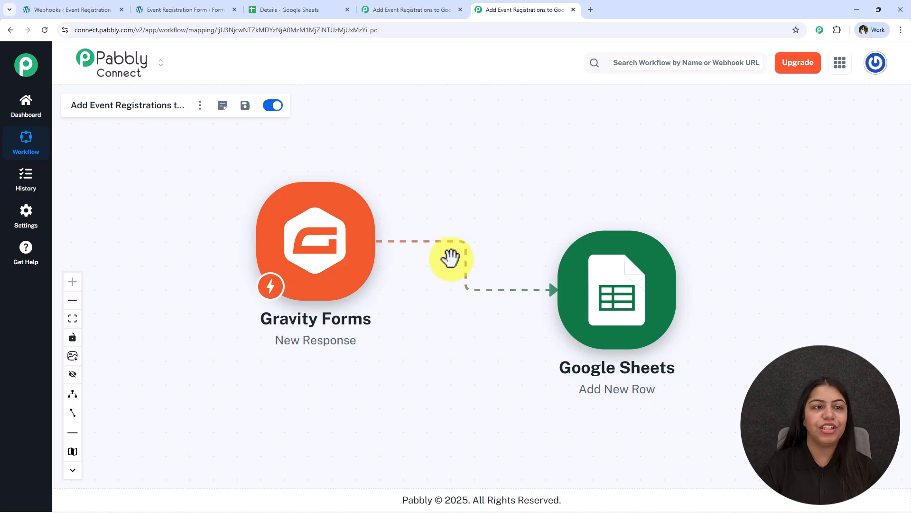
left_click(163, 9)
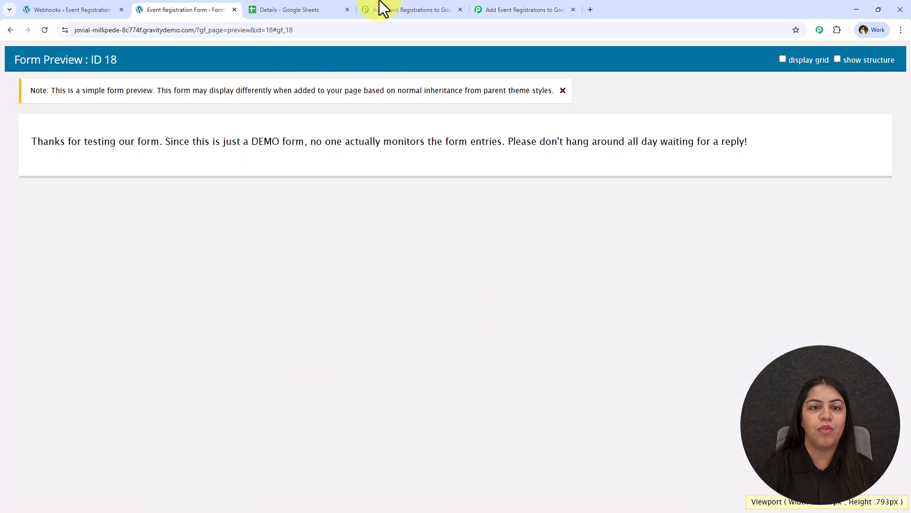
left_click(332, 9)
left_click_drag(67, 224, 816, 221)
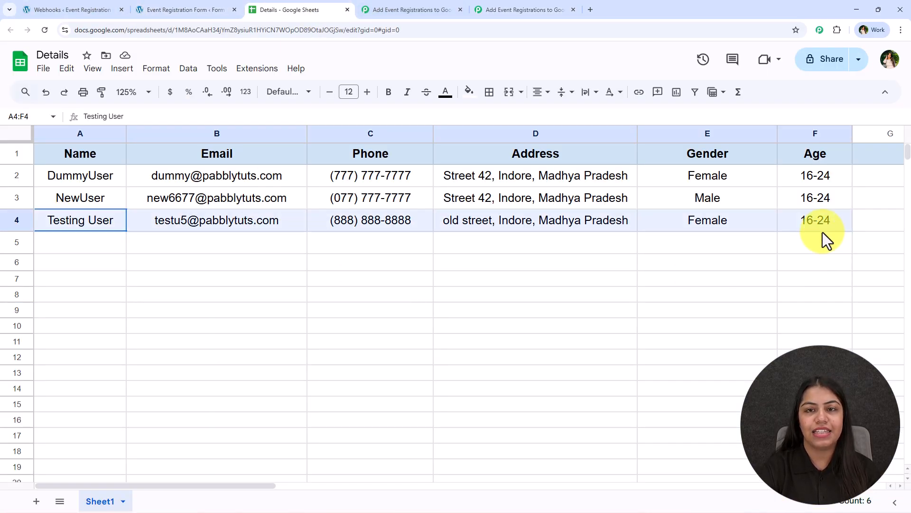
left_click(531, 10)
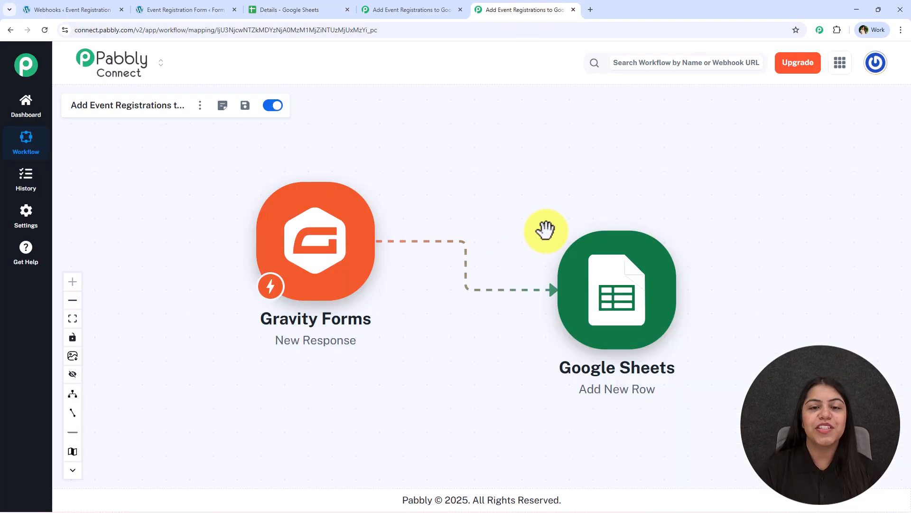